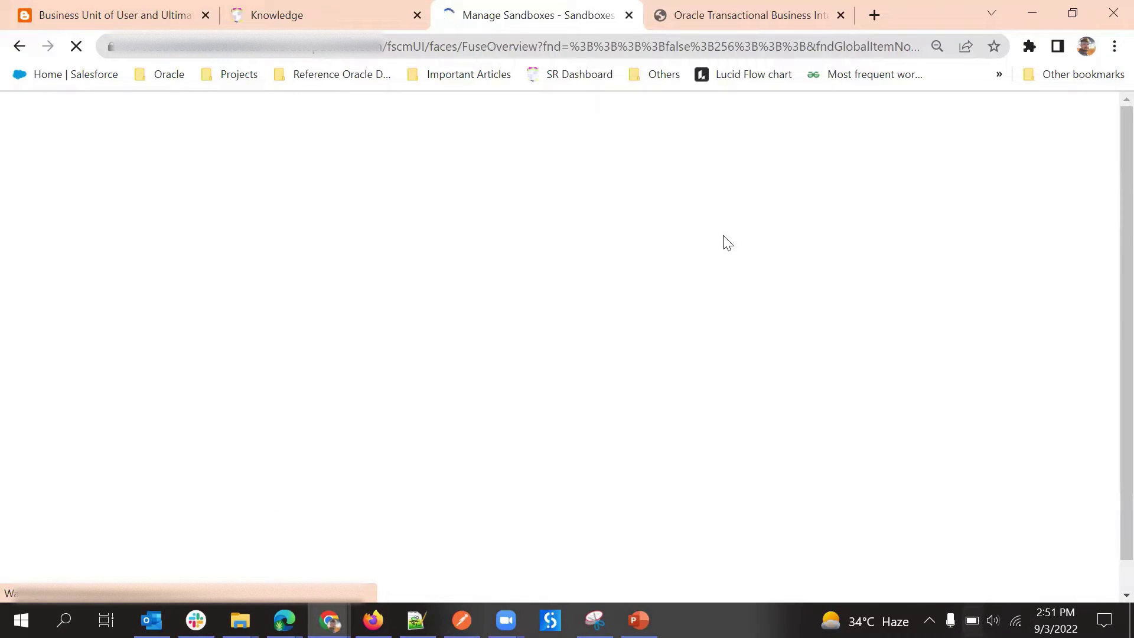
- Launch the Create Sandbox form from the Sandboxes page
{"action": "left_click", "coordinate": [1035, 217]}
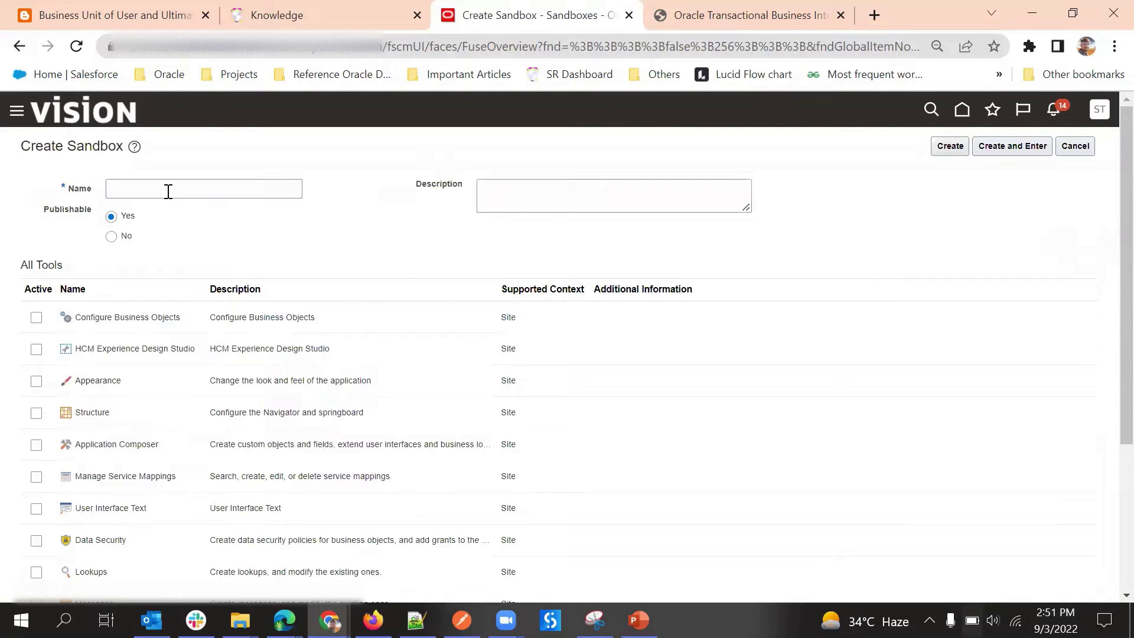
- Name the new sandbox Demo_Sandbox
{"action": "left_click", "coordinate": [169, 189]}
{"action": "left_click", "coordinate": [247, 166]}
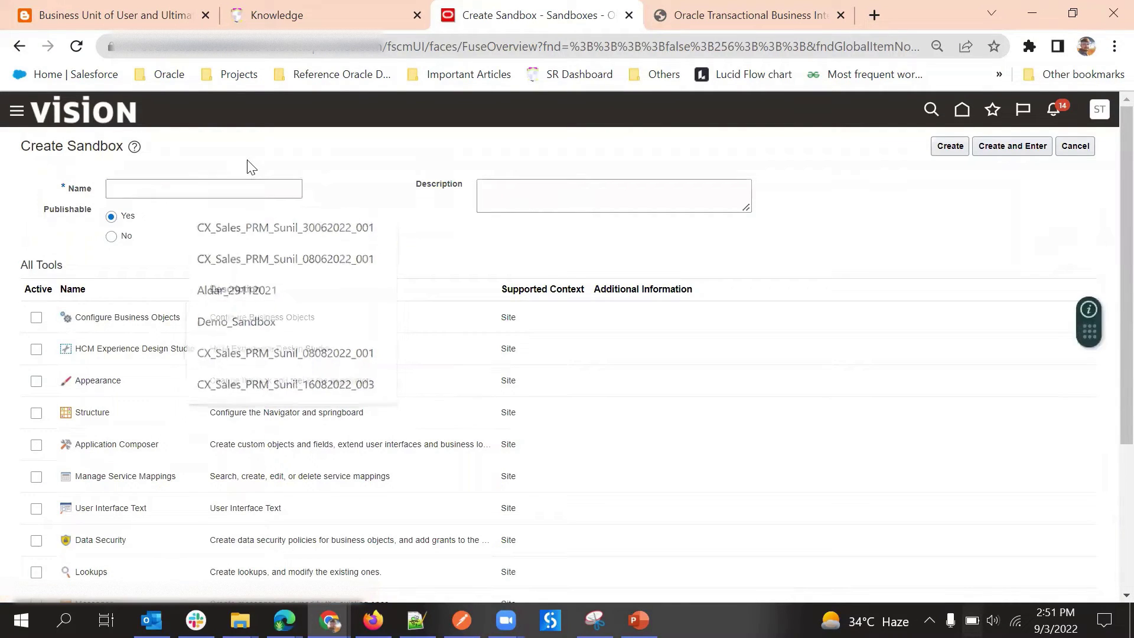
{"action": "left_click", "coordinate": [224, 190]}
{"action": "type", "text": "Dem"}
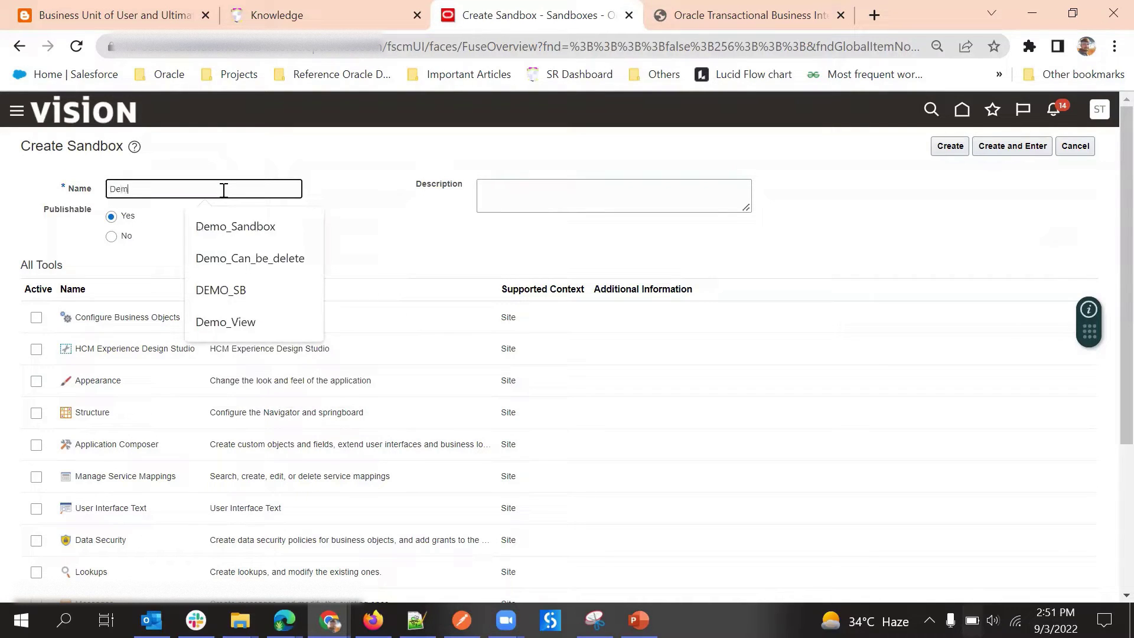
{"action": "type", "text": "o"}
{"action": "left_click", "coordinate": [236, 227]}
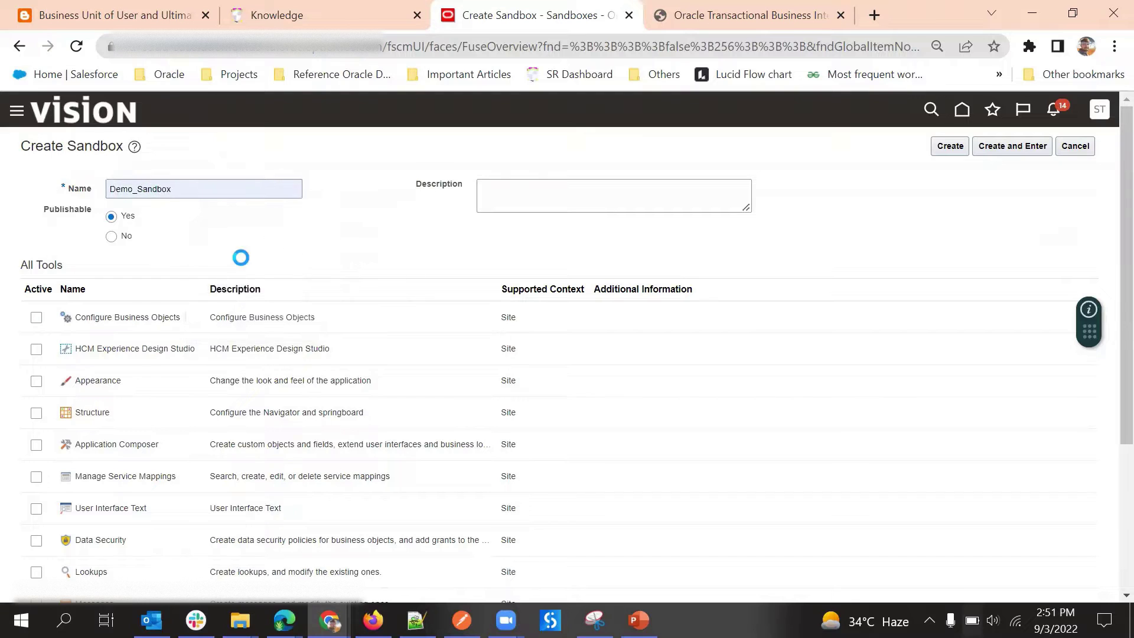
- Activate the Structure and Application Composer tools, then create and enter the sandbox
{"action": "scroll", "coordinate": [77, 357], "scroll_direction": "down", "scroll_amount": 3}
{"action": "left_click", "coordinate": [36, 236]}
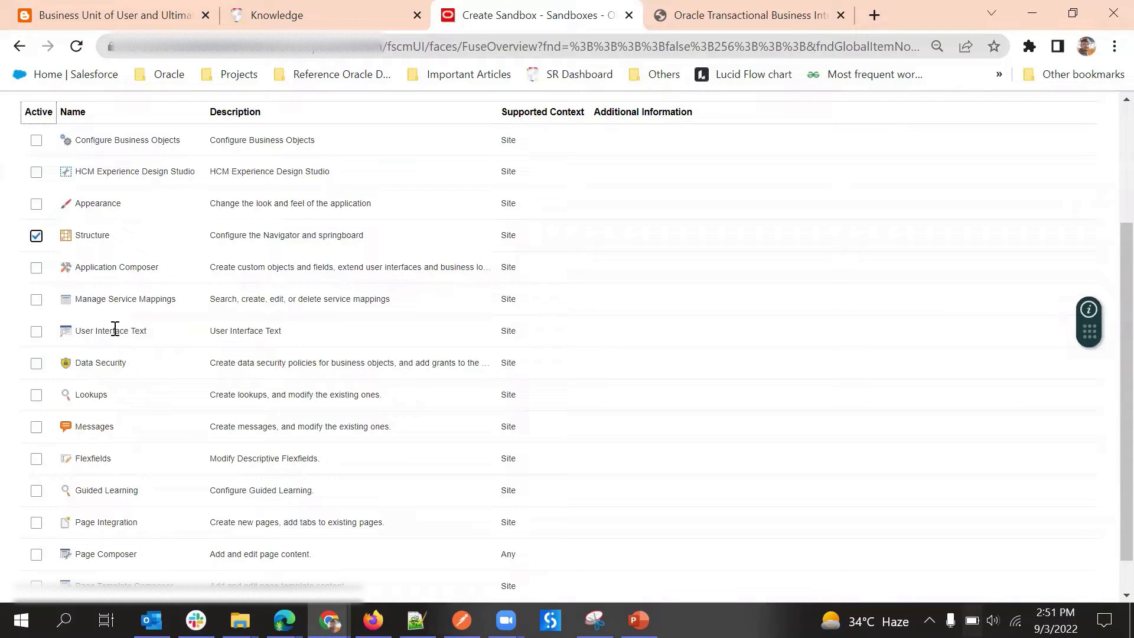
{"action": "scroll", "coordinate": [305, 342], "scroll_direction": "up", "scroll_amount": 2}
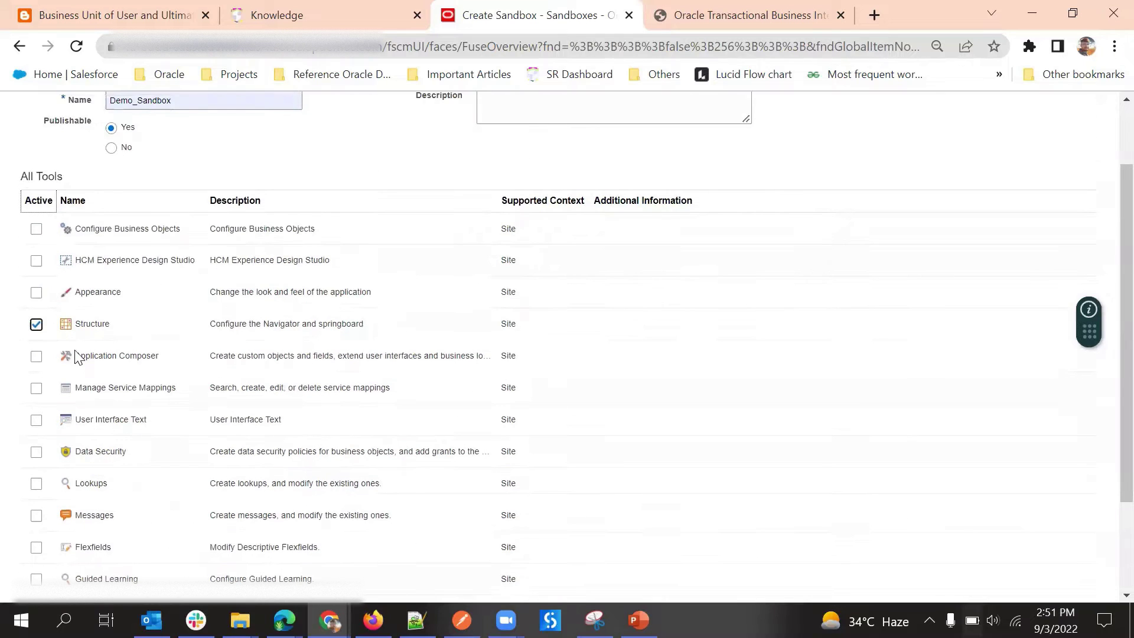
{"action": "left_click", "coordinate": [37, 357]}
{"action": "scroll", "coordinate": [584, 342], "scroll_direction": "up", "scroll_amount": 2}
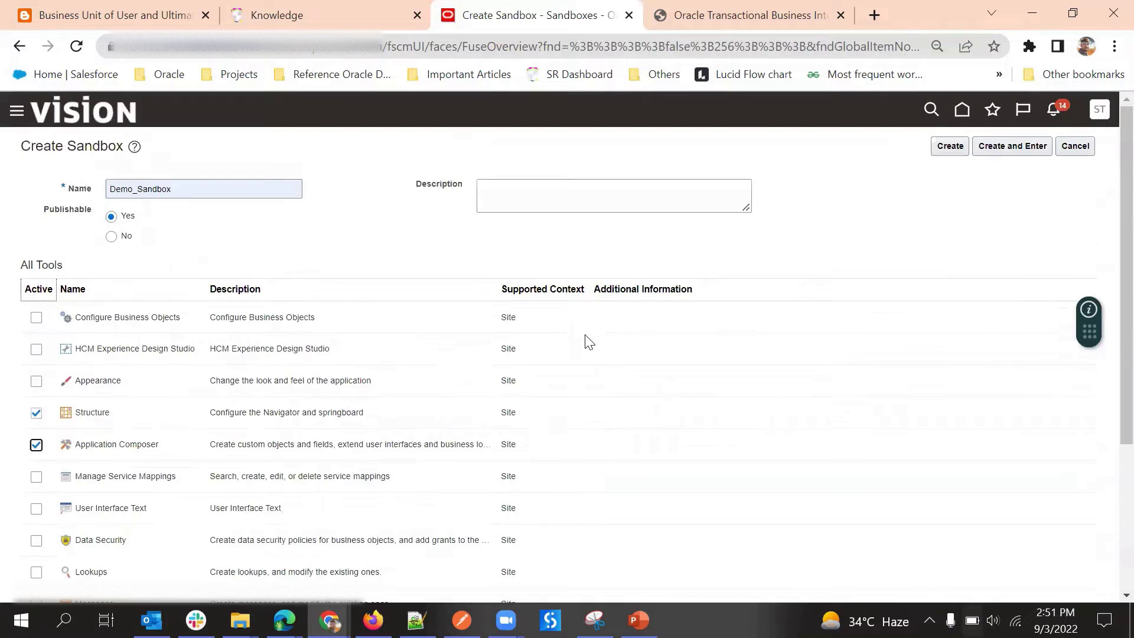
{"action": "left_click", "coordinate": [1010, 147]}
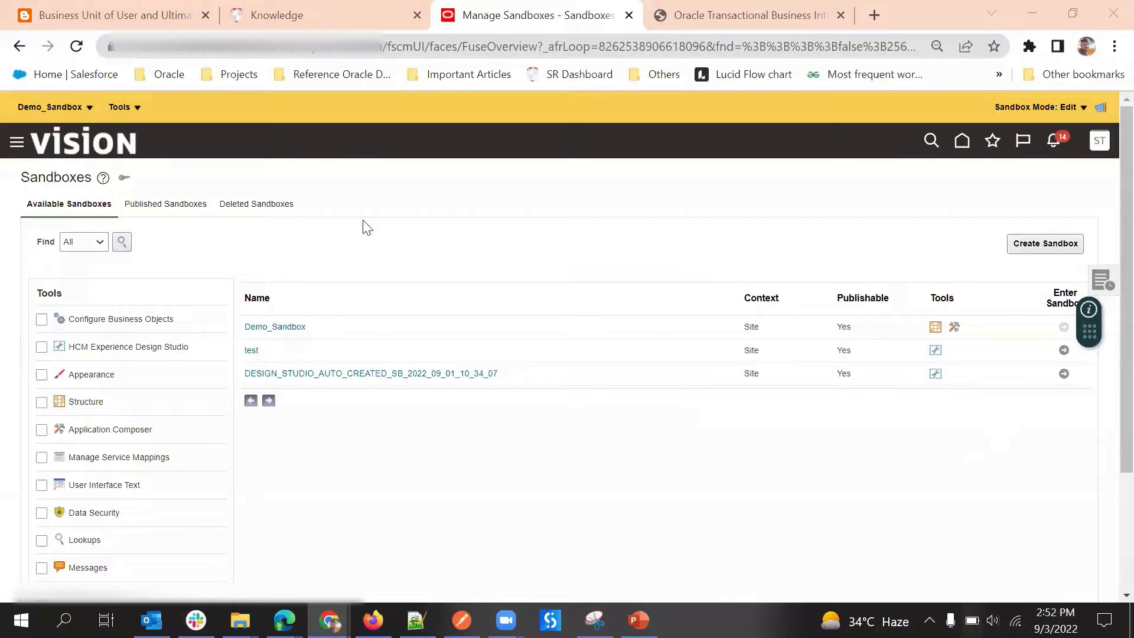
- Check which tools the Demo_Sandbox Tools list offers, then close it
{"action": "left_click", "coordinate": [121, 107]}
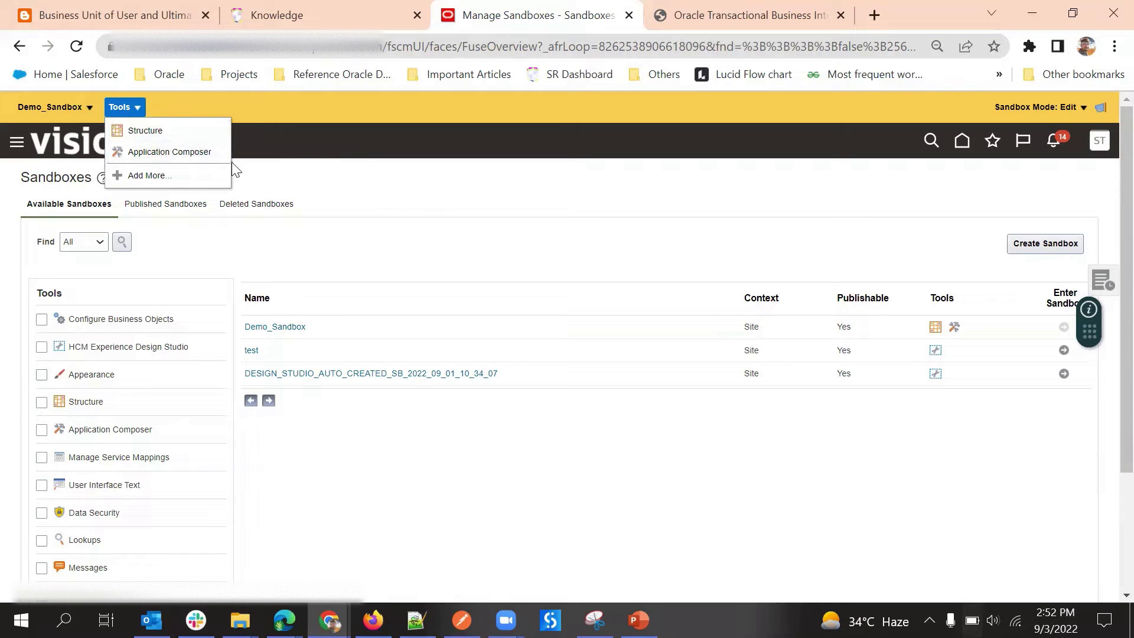
{"action": "left_click", "coordinate": [412, 197]}
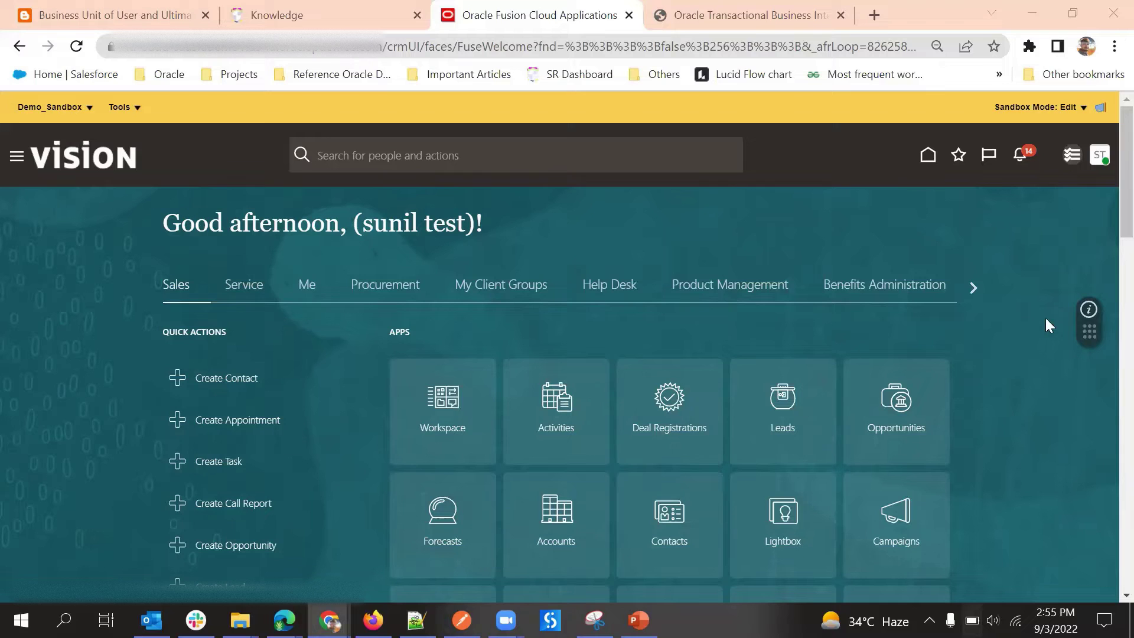
{"action": "left_click", "coordinate": [971, 288]}
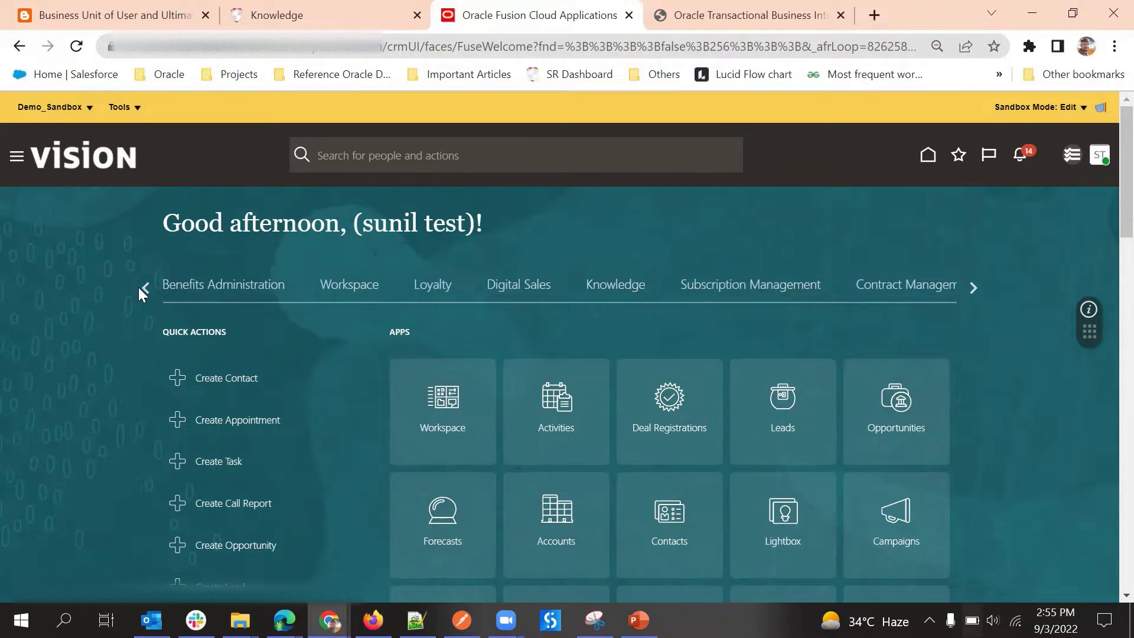
{"action": "left_click", "coordinate": [740, 287]}
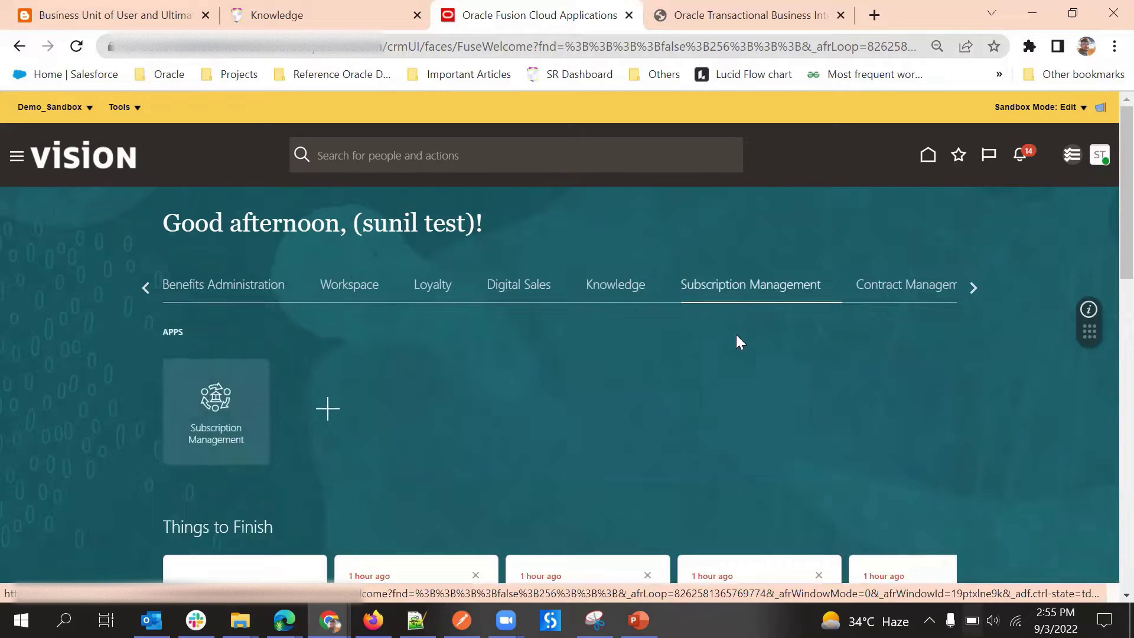
{"action": "left_click", "coordinate": [146, 287]}
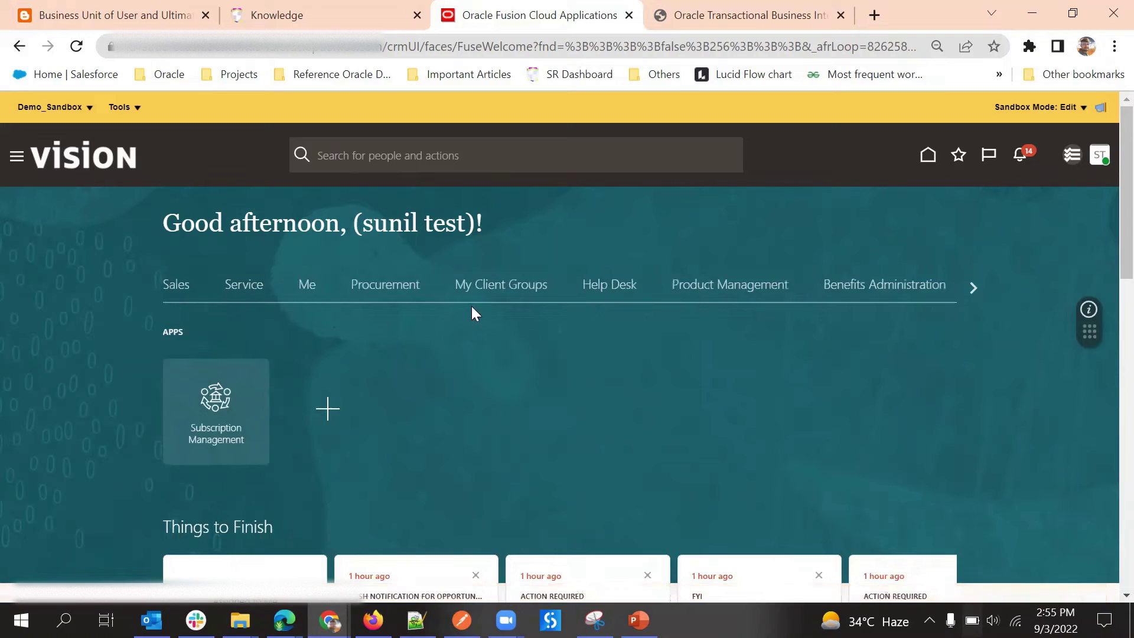
{"action": "left_click", "coordinate": [174, 290]}
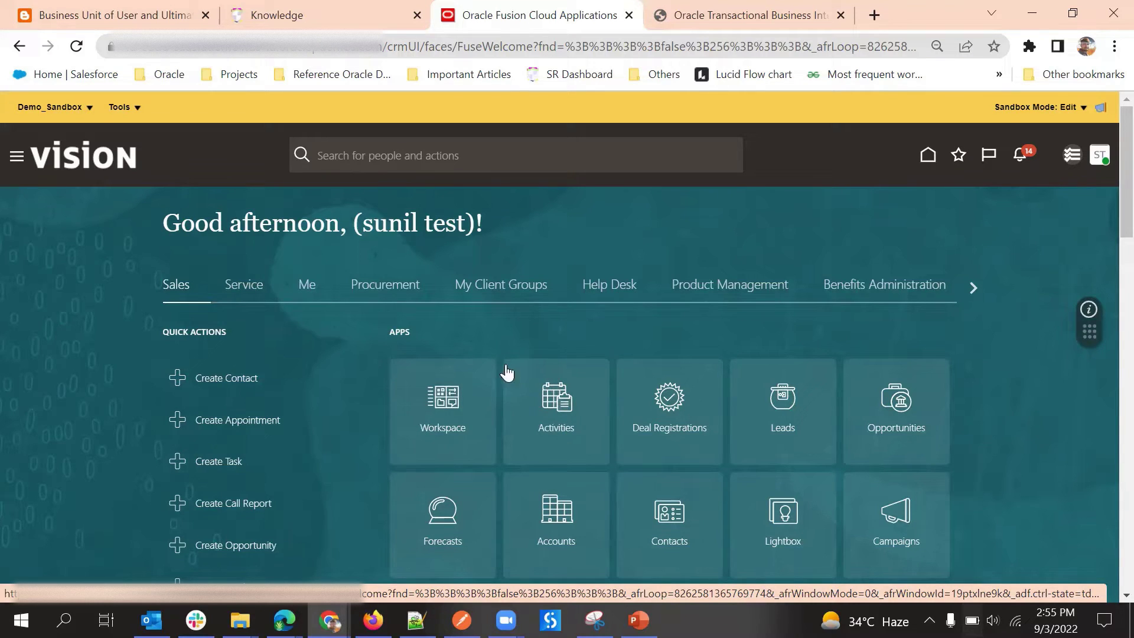
- Open the Structure tool and edit the Workspace entry under the Sales group
{"action": "left_click", "coordinate": [122, 108]}
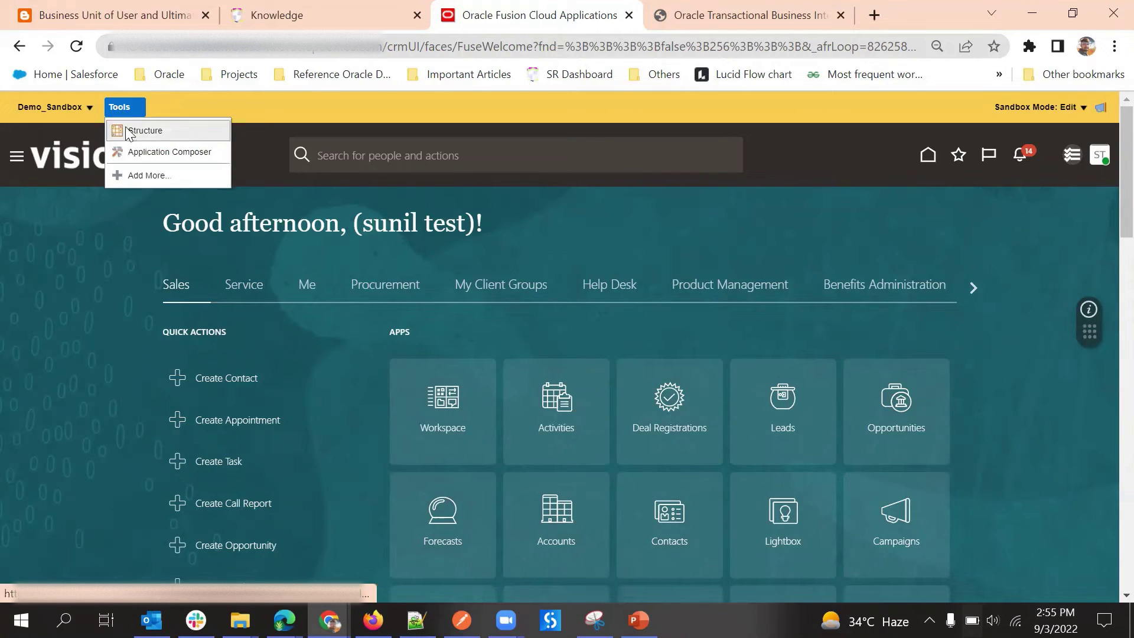
{"action": "left_click", "coordinate": [145, 127]}
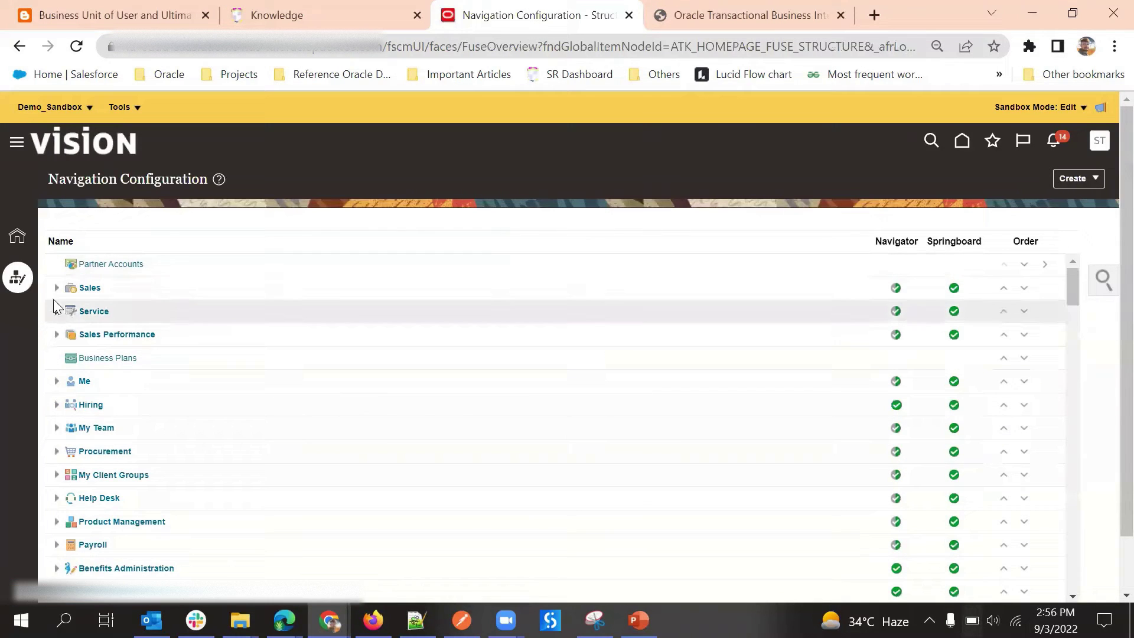
{"action": "left_click", "coordinate": [57, 288]}
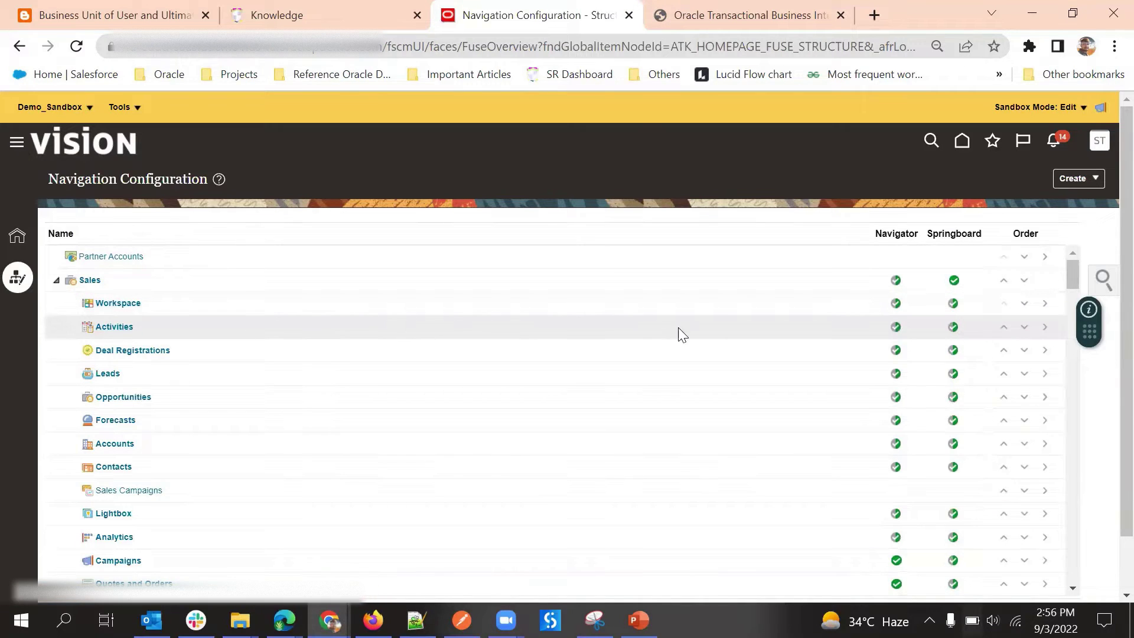
{"action": "left_click", "coordinate": [136, 305]}
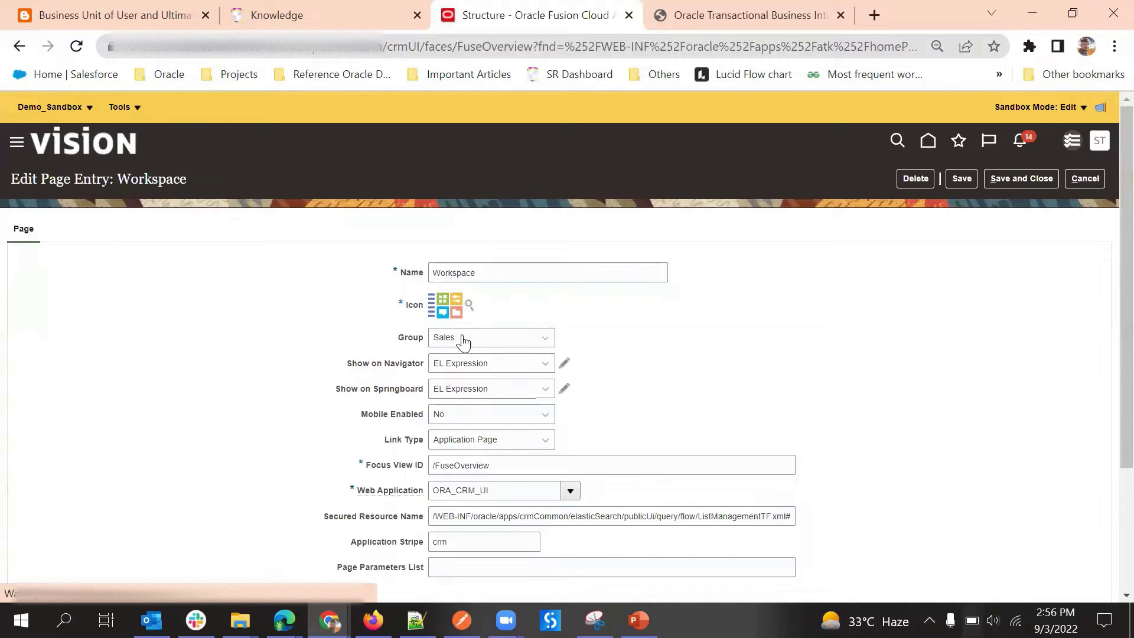
{"action": "left_click", "coordinate": [566, 365]}
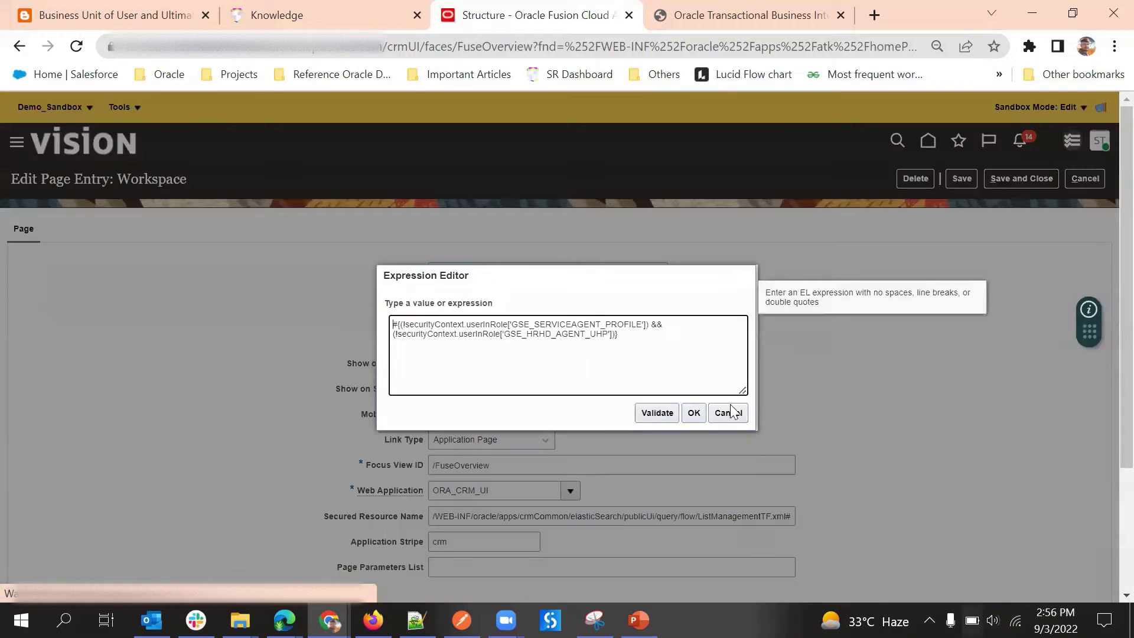
{"action": "left_click", "coordinate": [728, 413]}
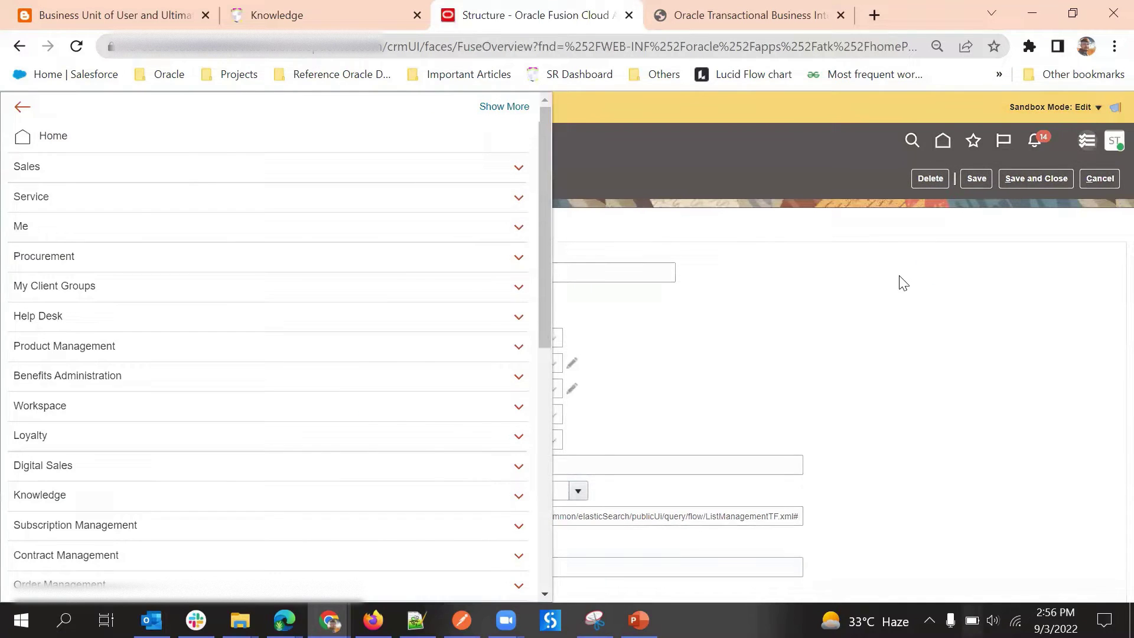
{"action": "left_click", "coordinate": [901, 283]}
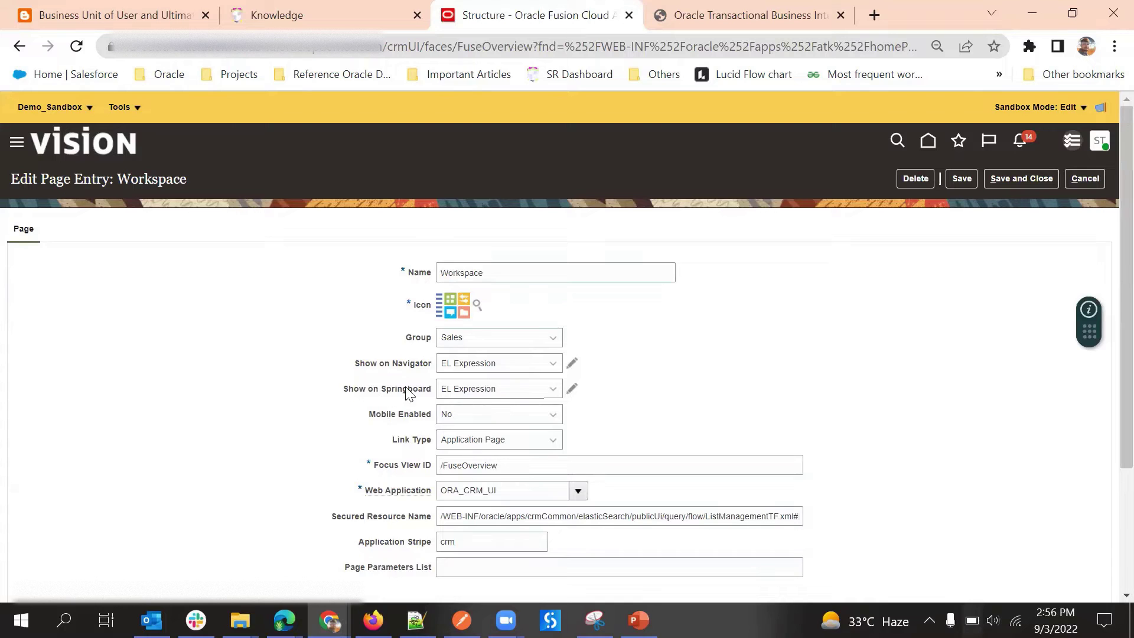
- Open the Workspace Show on Navigator expression, review it, then switch to the Notepad++ notes
{"action": "left_click", "coordinate": [572, 363]}
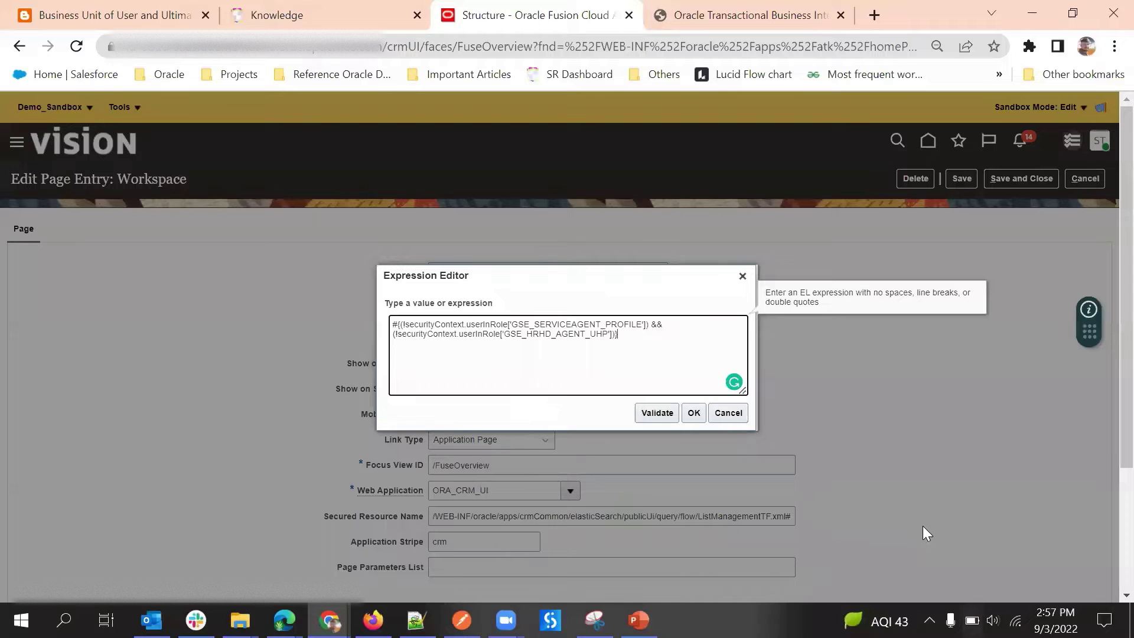
{"action": "left_click", "coordinate": [661, 341]}
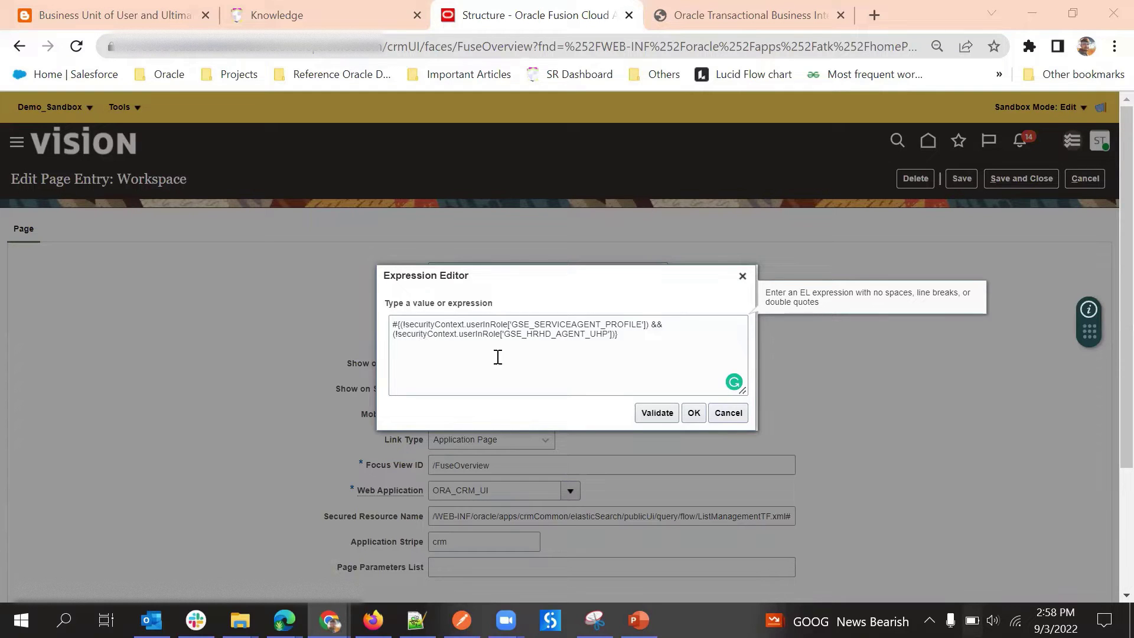
{"action": "left_click", "coordinate": [446, 326]}
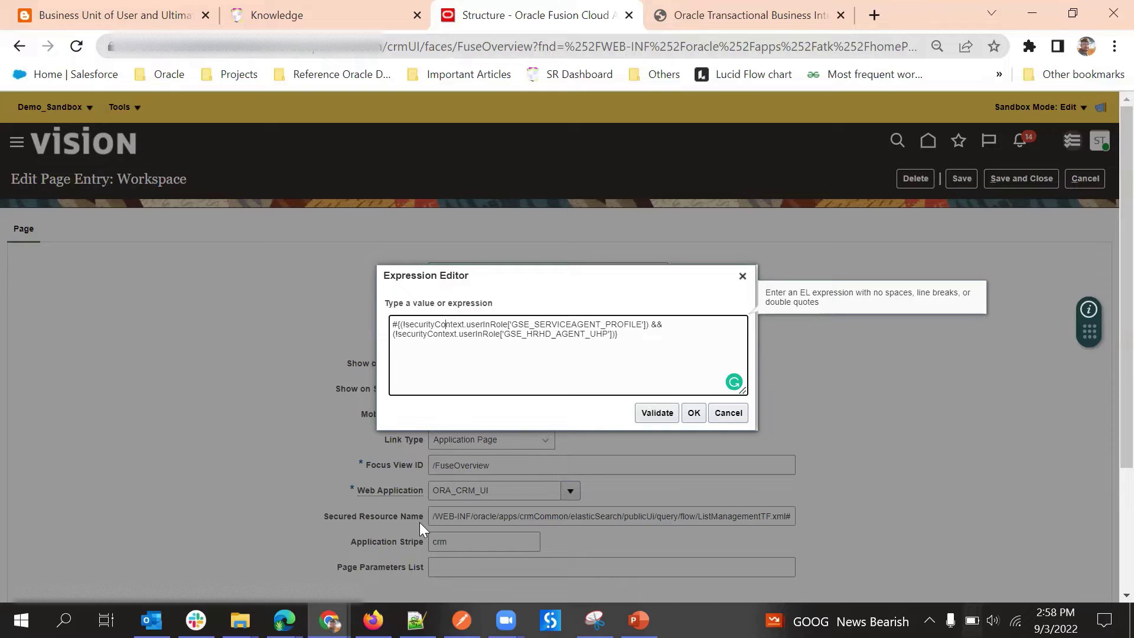
{"action": "left_click", "coordinate": [416, 621]}
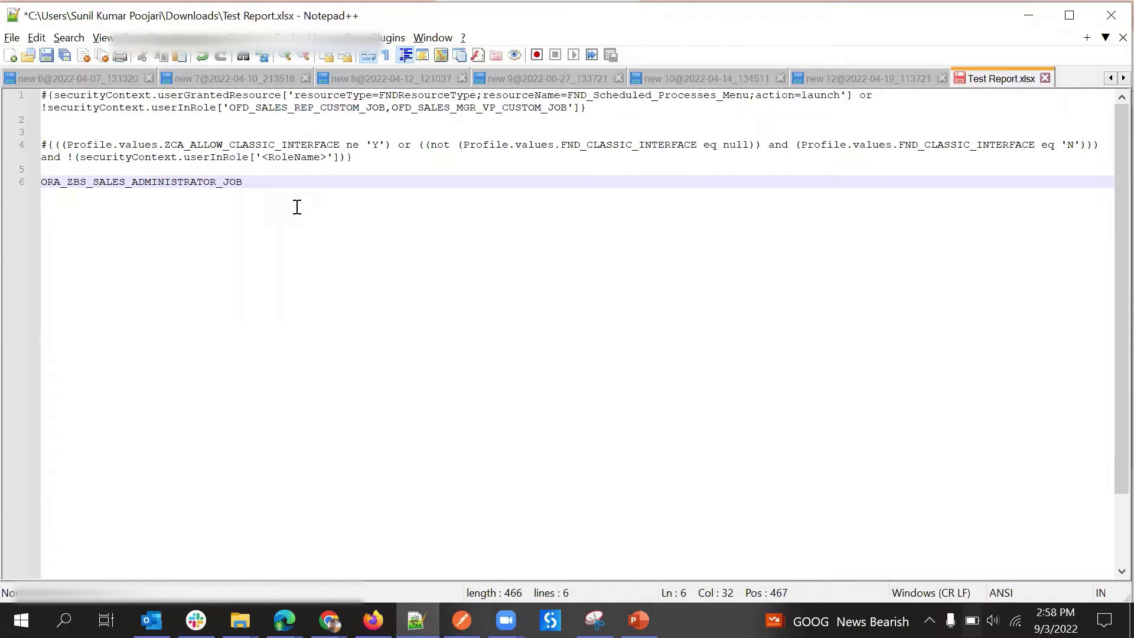
- Copy the current Workspace expression from the Expression Editor into the Notepad++ notes
{"action": "key", "text": "alt+Tab"}
{"action": "left_click_drag", "start_coordinate": [638, 340], "coordinate": [373, 297]}
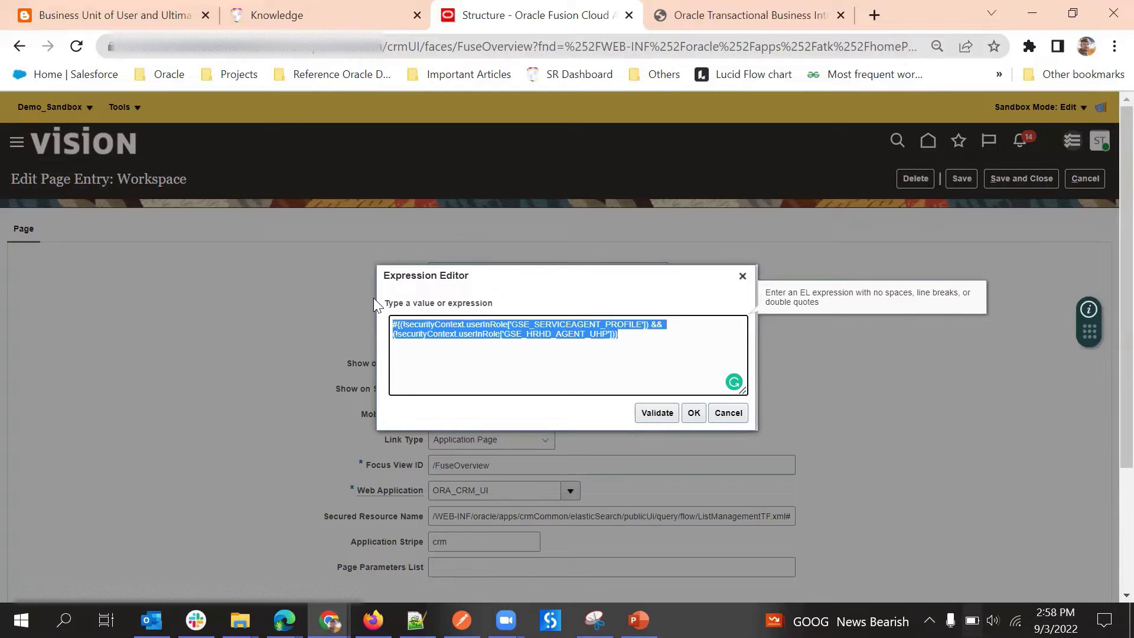
{"action": "key", "text": "ctrl+c"}
{"action": "key", "text": "alt+Tab"}
{"action": "left_click", "coordinate": [423, 316]}
{"action": "key", "text": "ctrl+v"}
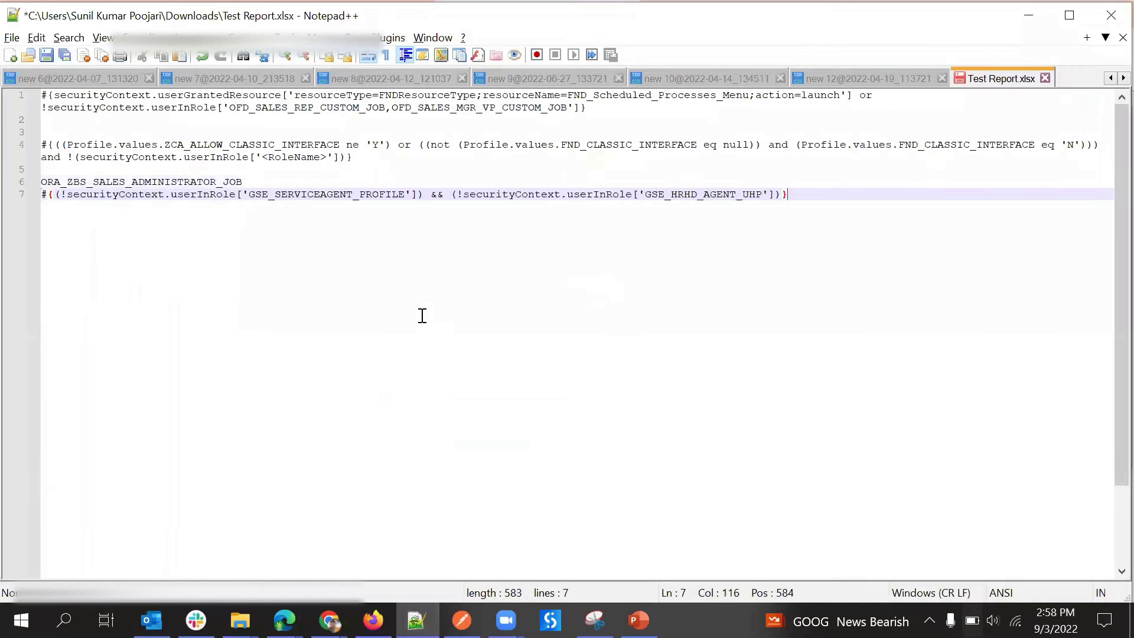
- Paste the userInRole role check from the first expression onto new line 11
{"action": "left_click", "coordinate": [272, 175]}
{"action": "left_click", "coordinate": [268, 178]}
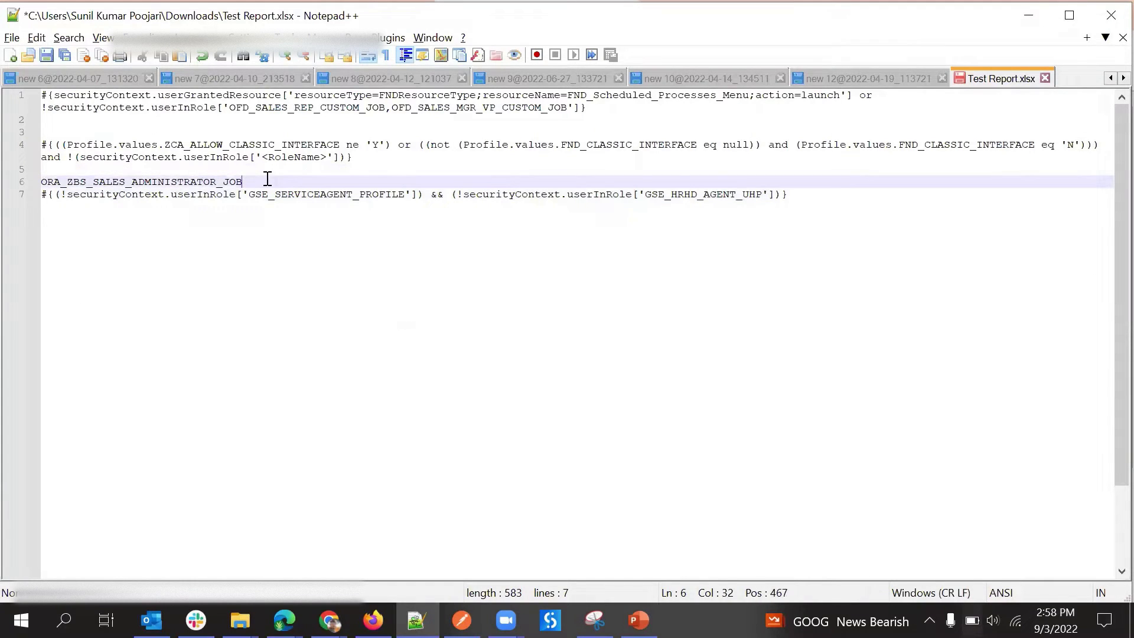
{"action": "key", "text": "Return"}
{"action": "key", "text": "Return"}
{"action": "left_click_drag", "start_coordinate": [587, 108], "coordinate": [51, 113]}
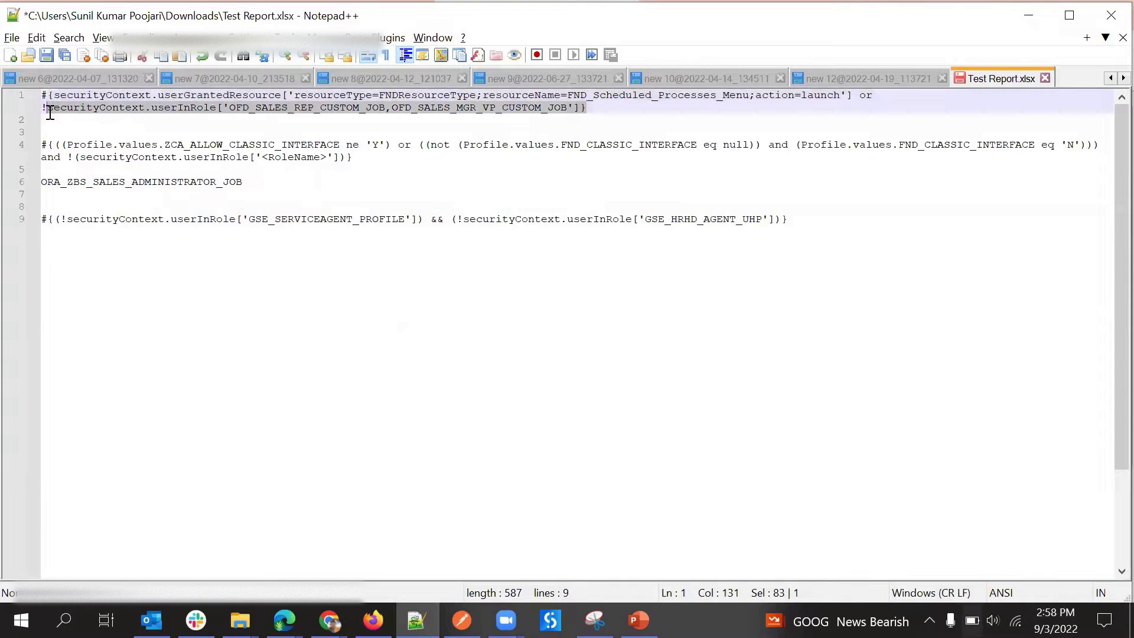
{"action": "left_click", "coordinate": [821, 216]}
{"action": "key", "text": "Return"}
{"action": "key", "text": "Return"}
{"action": "key", "text": "ctrl+v"}
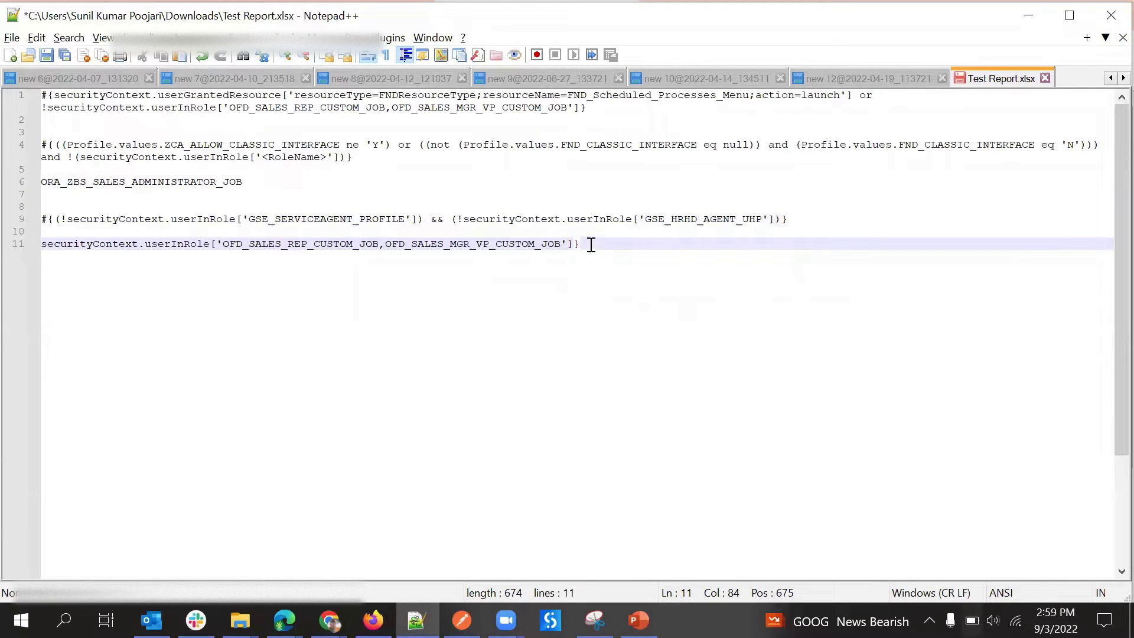
- Prefix line 11 with #{ and replace its OFD role names with ORA_ZBS_SALES_ADMINISTRATOR_JOB
{"action": "left_click", "coordinate": [45, 246]}
{"action": "type", "text": "{"}
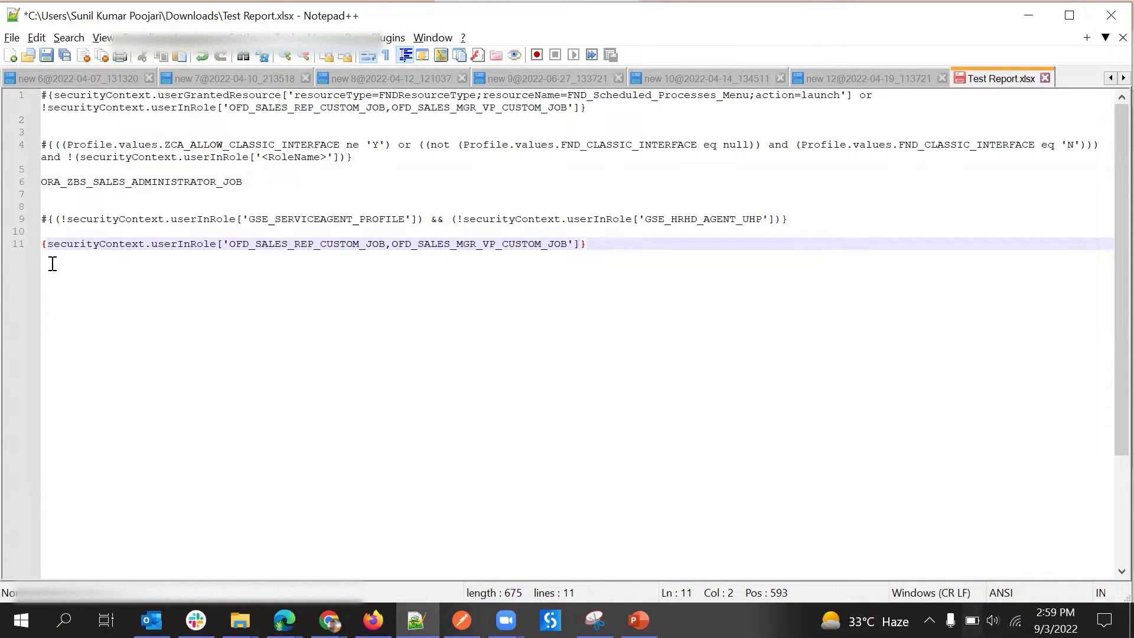
{"action": "left_click", "coordinate": [44, 247]}
{"action": "type", "text": "#"}
{"action": "key", "text": "End"}
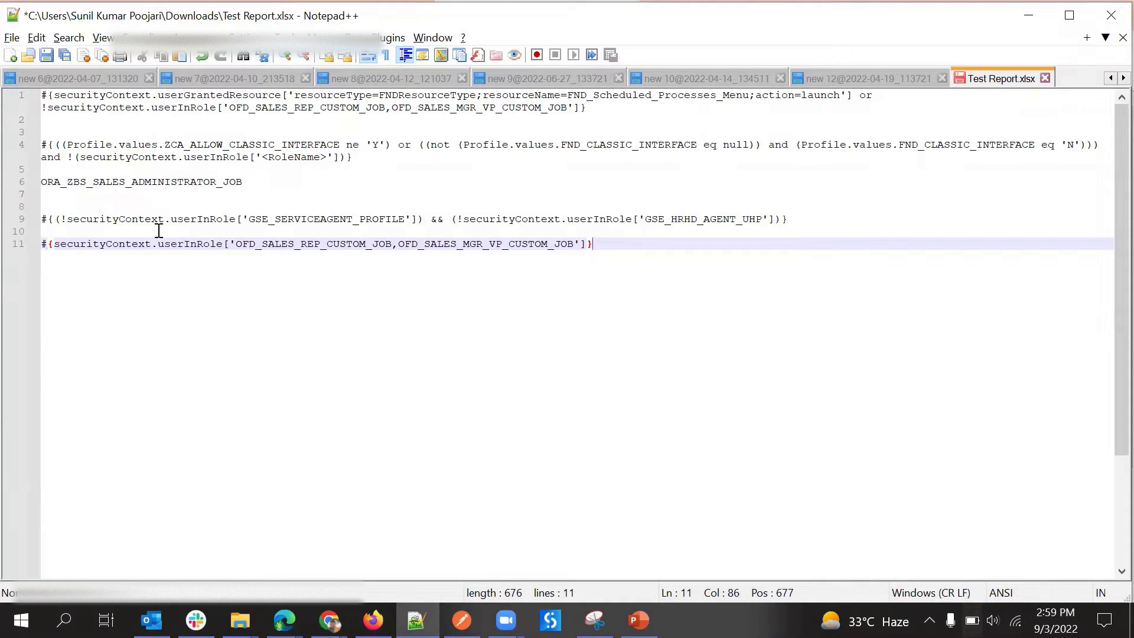
{"action": "double_click", "coordinate": [140, 183]}
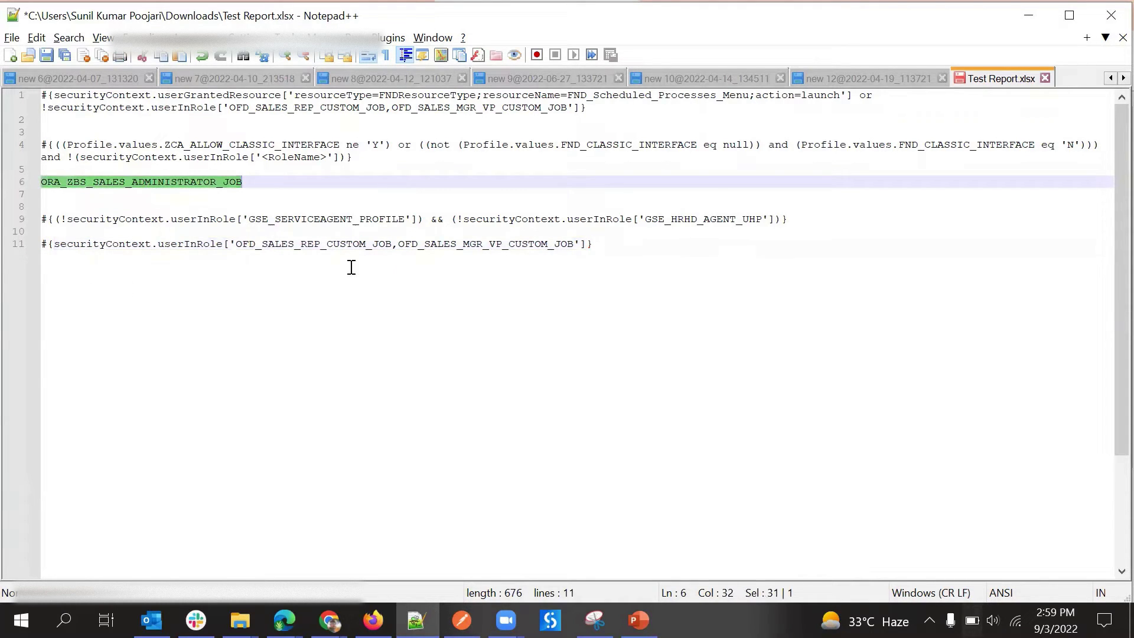
{"action": "left_click_drag", "start_coordinate": [236, 244], "coordinate": [573, 247]}
{"action": "key", "text": "ctrl+v"}
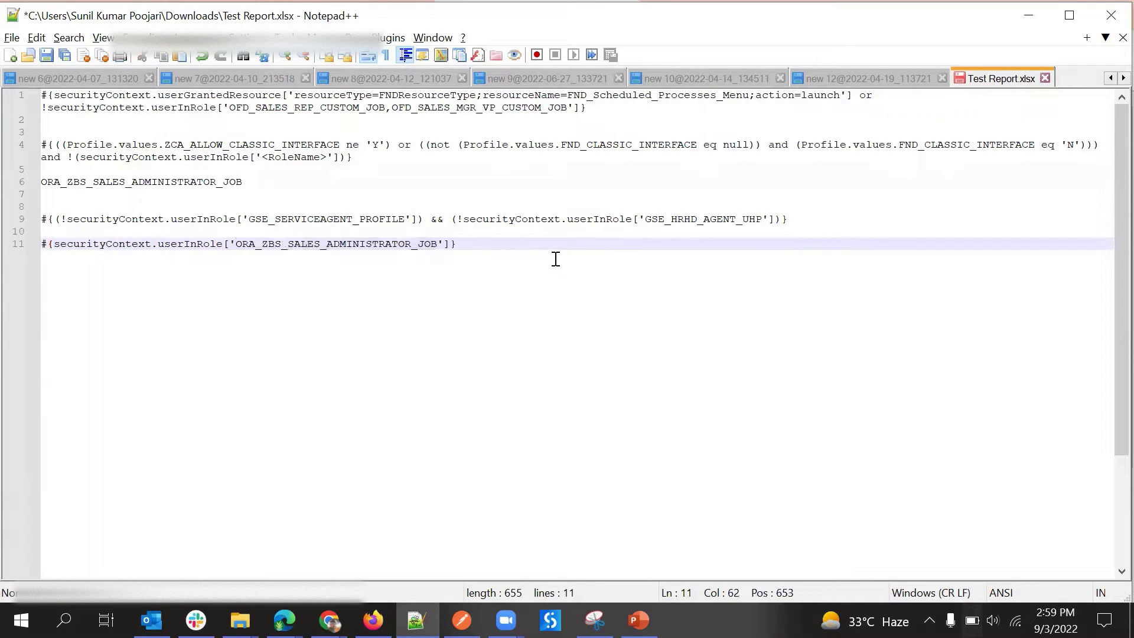
- Negate line 11's role check with '!' and comment it '-- Not Visible'
{"action": "left_click", "coordinate": [57, 253]}
{"action": "double_click", "coordinate": [57, 253]}
{"action": "key", "text": "End"}
{"action": "double_click", "coordinate": [307, 246]}
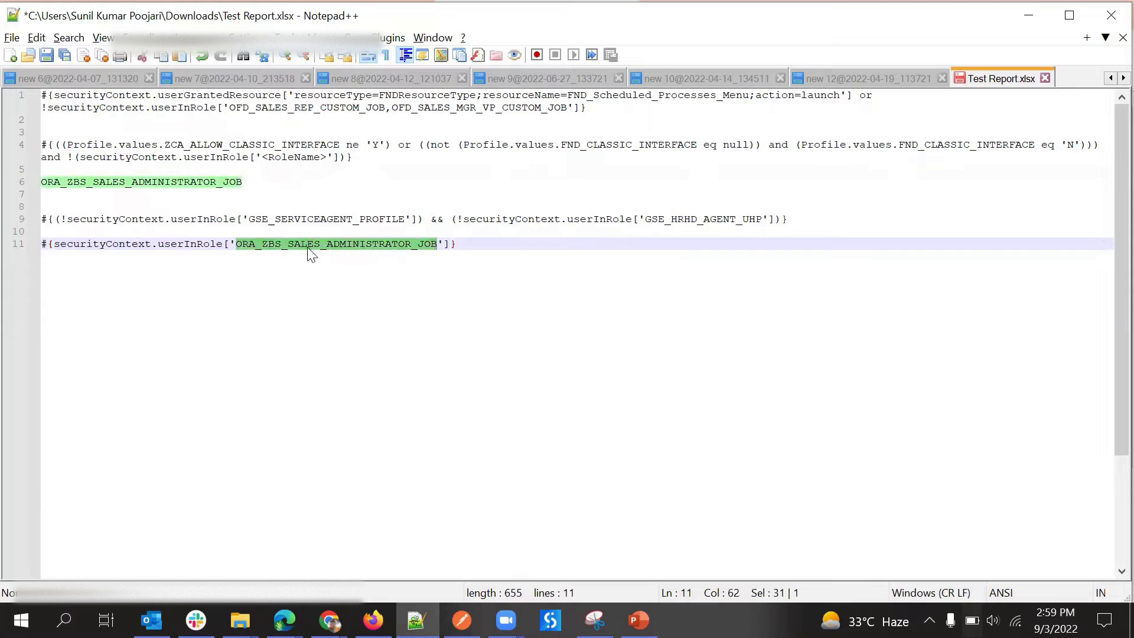
{"action": "left_click", "coordinate": [474, 244]}
{"action": "left_click", "coordinate": [55, 241]}
{"action": "type", "text": "!"}
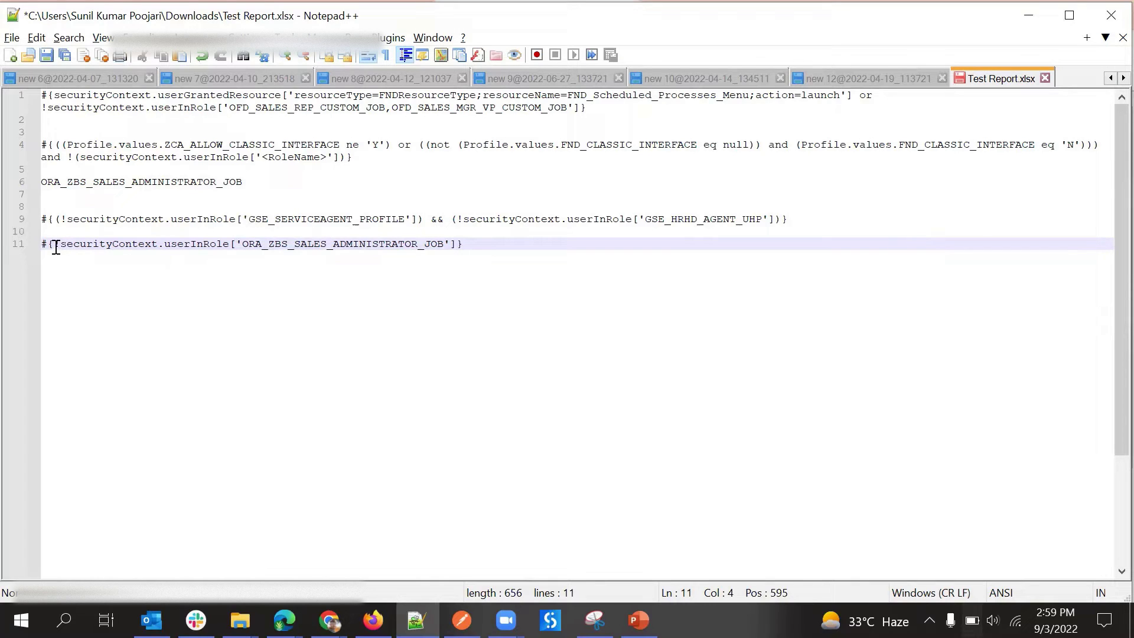
{"action": "double_click", "coordinate": [390, 244]}
{"action": "key", "text": "End"}
{"action": "type", "text": "-- Not Visible"}
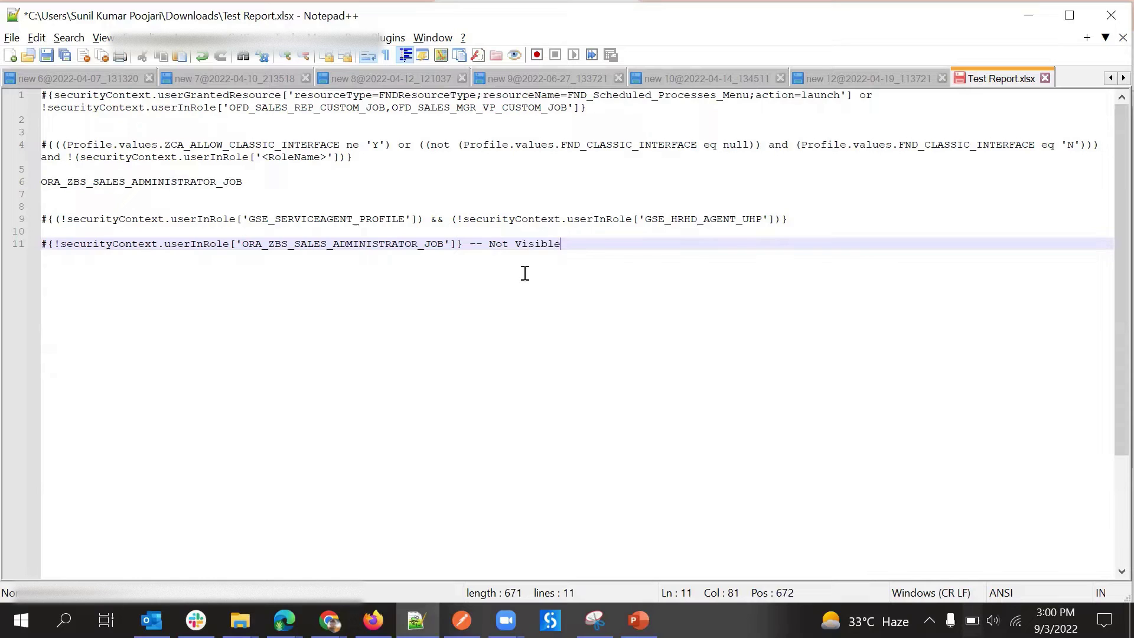
- Duplicate the expression onto line 12 without the '!' and comment it '-- Visible'
{"action": "left_click_drag", "start_coordinate": [463, 244], "coordinate": [42, 238]}
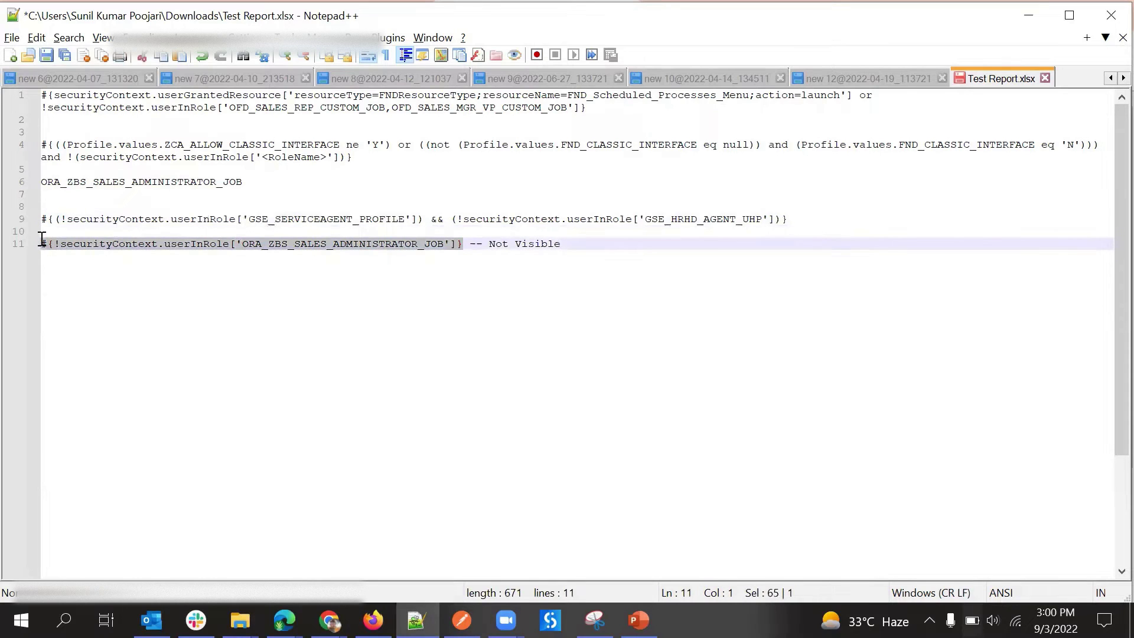
{"action": "left_click", "coordinate": [94, 273]}
{"action": "left_click", "coordinate": [603, 251]}
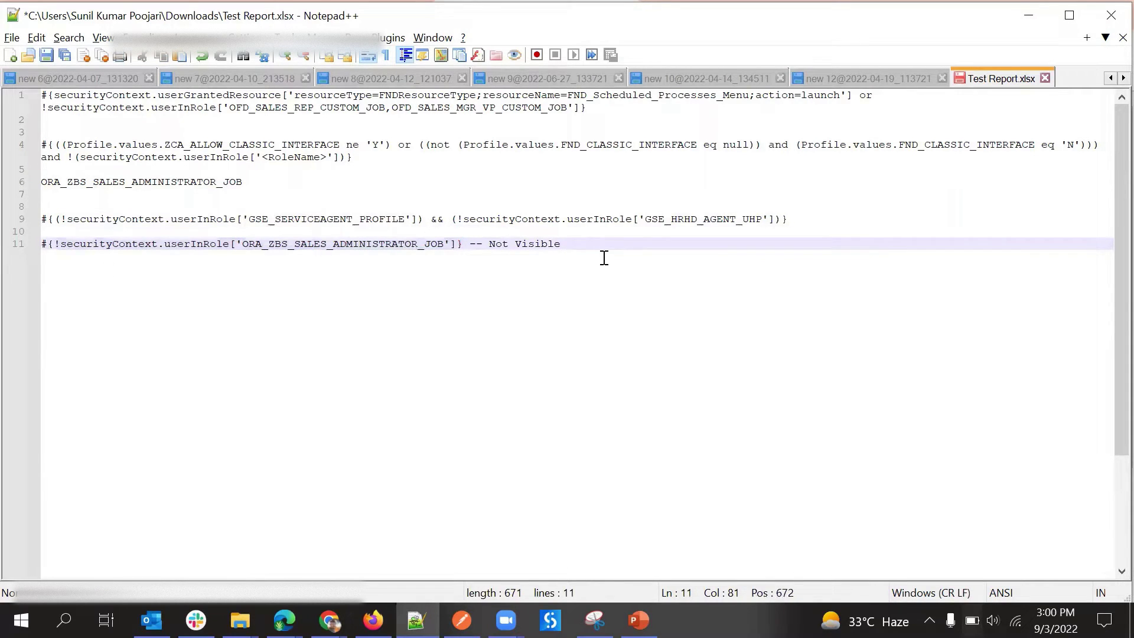
{"action": "key", "text": "Return"}
{"action": "key", "text": "ctrl+v"}
{"action": "left_click", "coordinate": [61, 258]}
{"action": "key", "text": "BackSpace"}
{"action": "left_click", "coordinate": [469, 258]}
{"action": "type", "text": "-- Vis"}
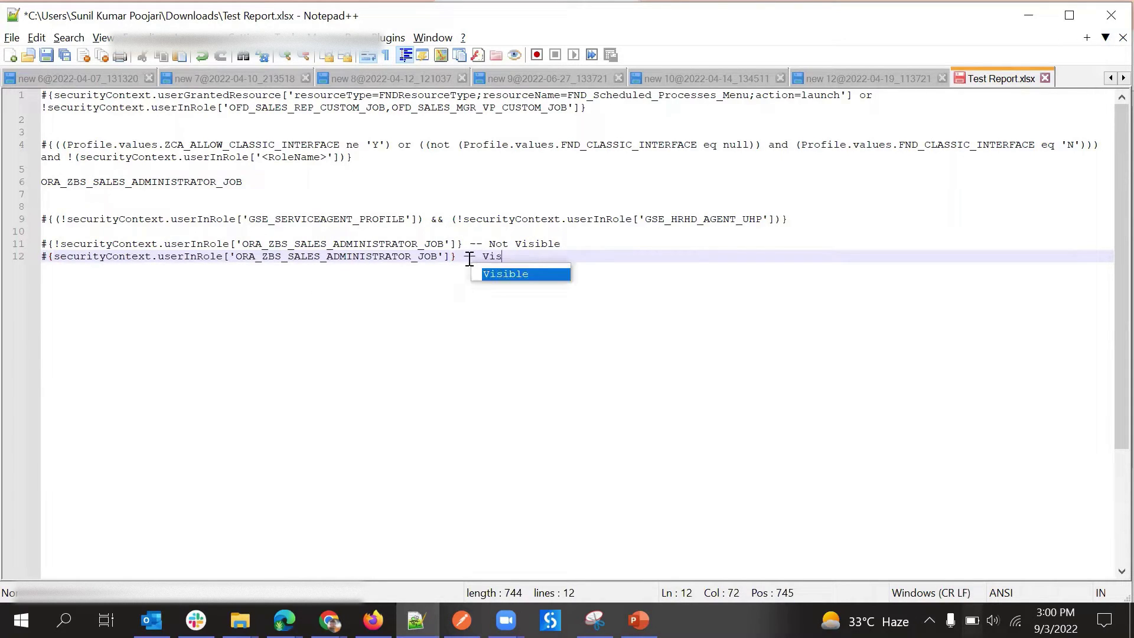
{"action": "key", "text": "Return"}
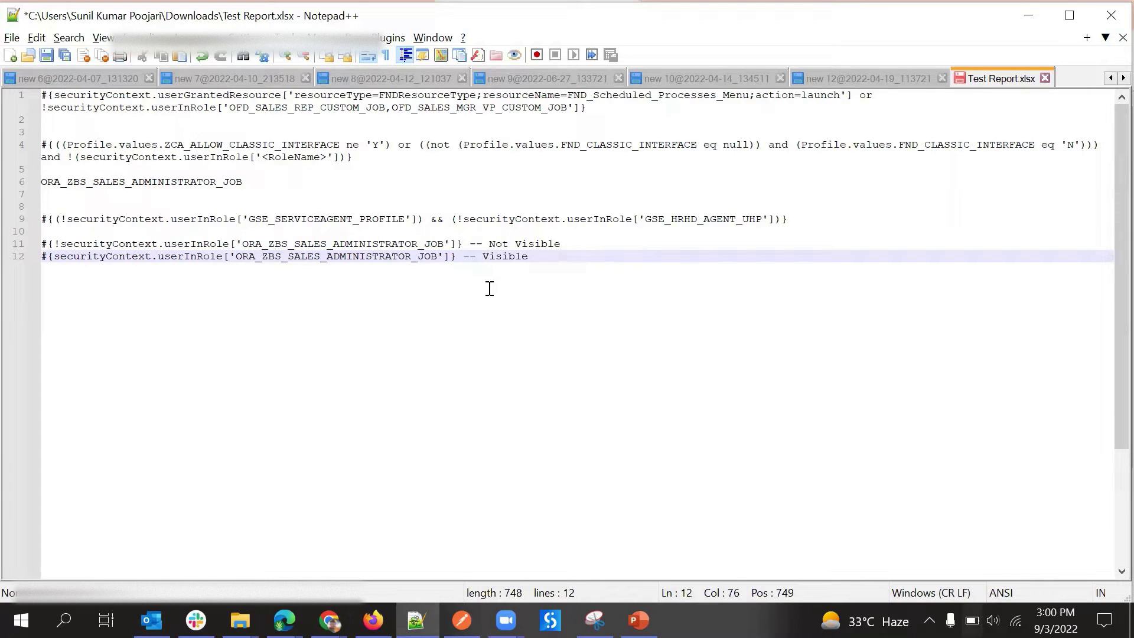
{"action": "left_click", "coordinate": [460, 257]}
- Add OFD_SALES_REP_CUSTOM_JOB as a second role on line 11 and copy that expression
{"action": "left_click_drag", "start_coordinate": [463, 244], "coordinate": [41, 244]}
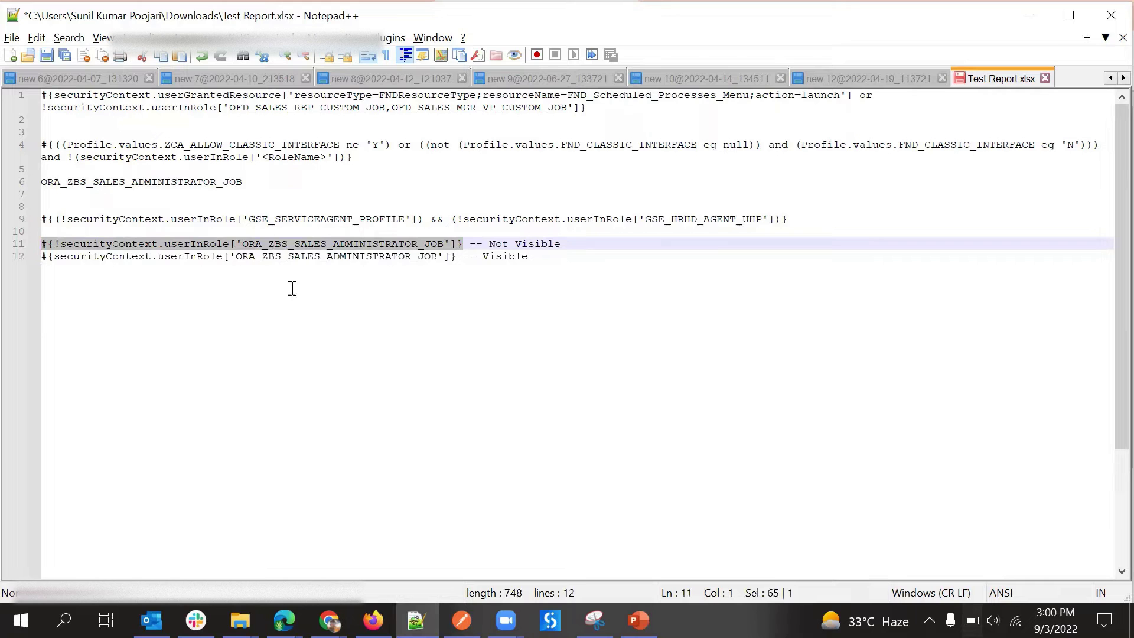
{"action": "key", "text": "alt+Tab"}
{"action": "key", "text": "alt+Tab"}
{"action": "left_click", "coordinate": [445, 242]}
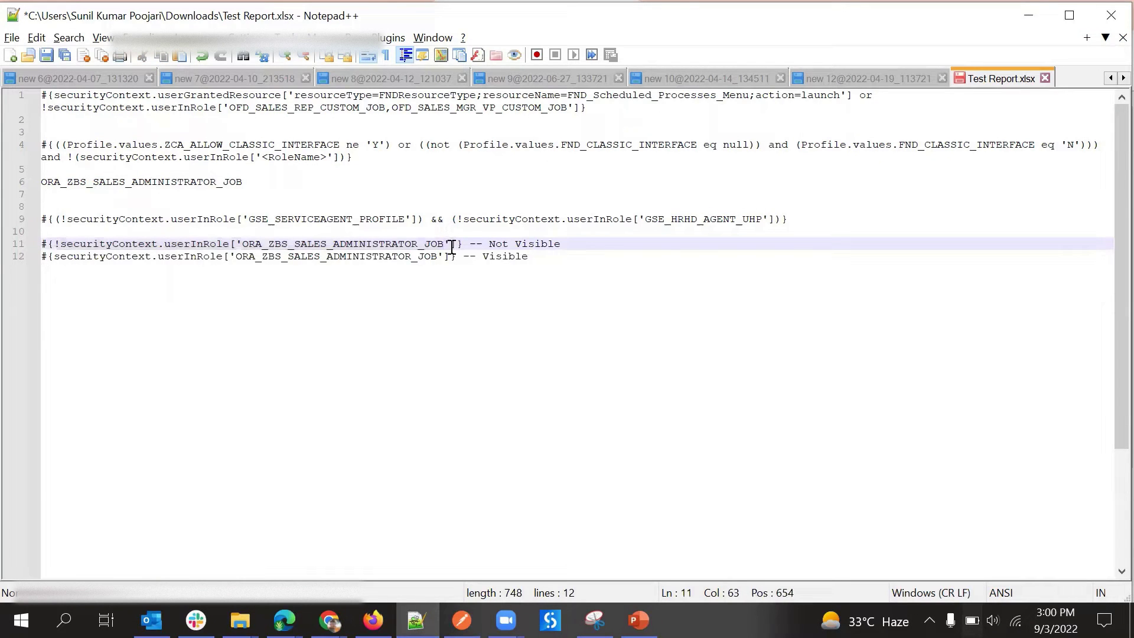
{"action": "type", "text": ","}
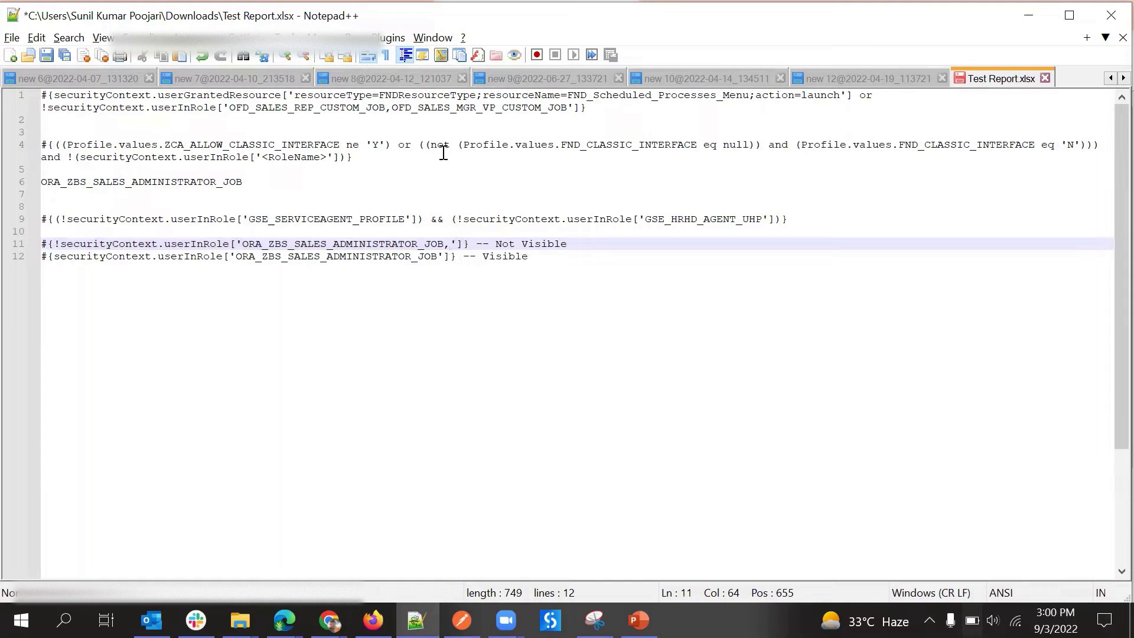
{"action": "double_click", "coordinate": [323, 109]}
{"action": "key", "text": "ctrl+c"}
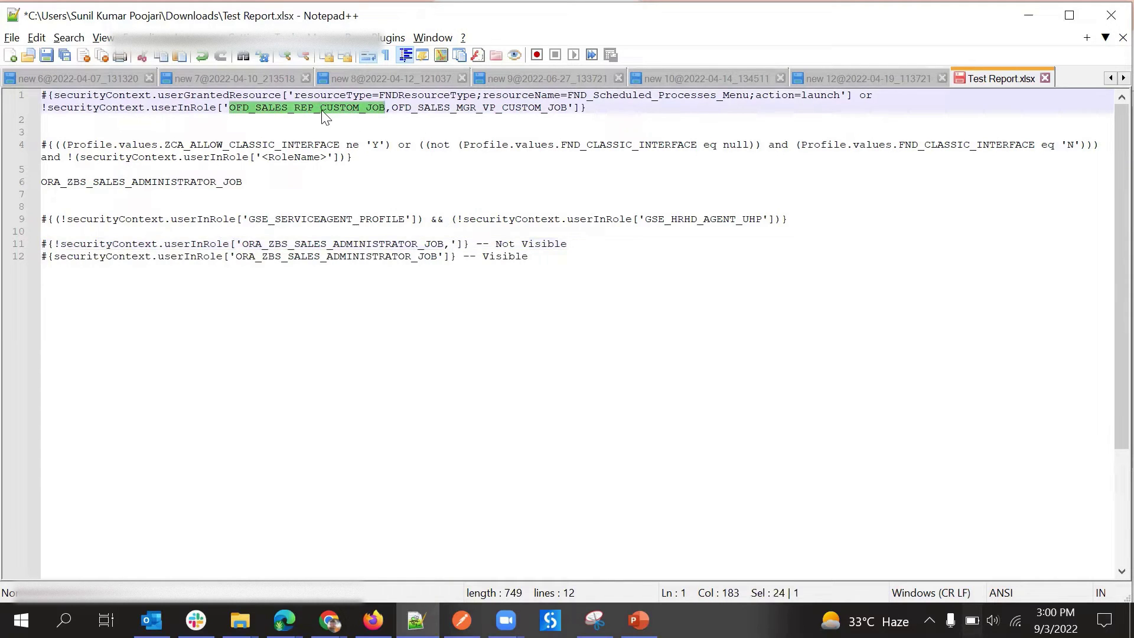
{"action": "left_click", "coordinate": [449, 244]}
{"action": "key", "text": "ctrl+v"}
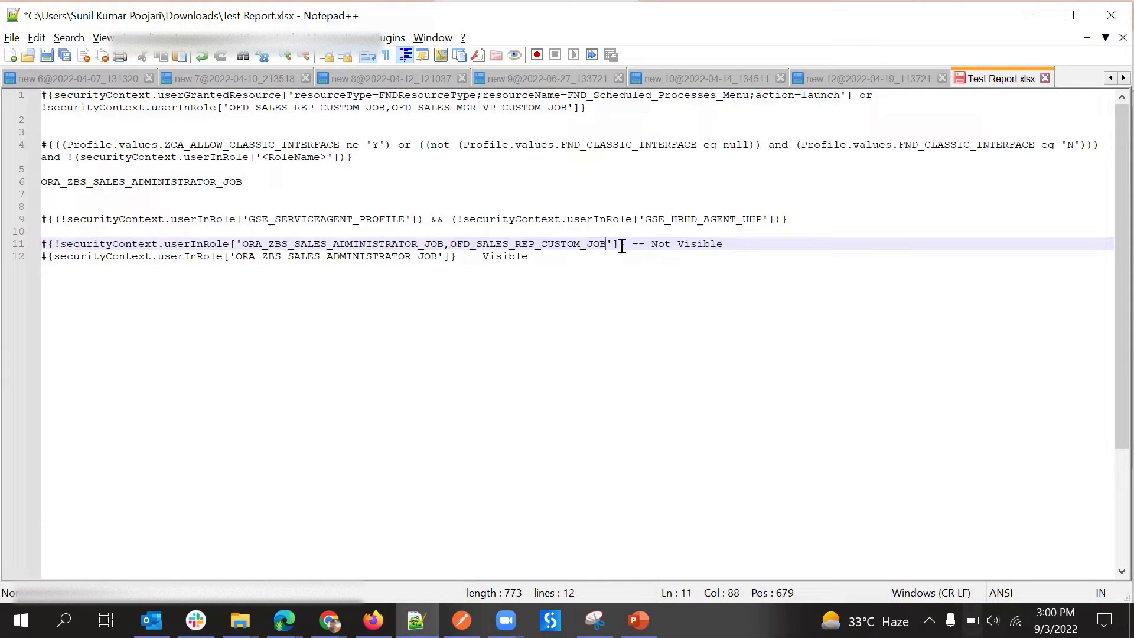
{"action": "left_click_drag", "start_coordinate": [625, 245], "coordinate": [42, 244]}
{"action": "key", "text": "ctrl+c"}
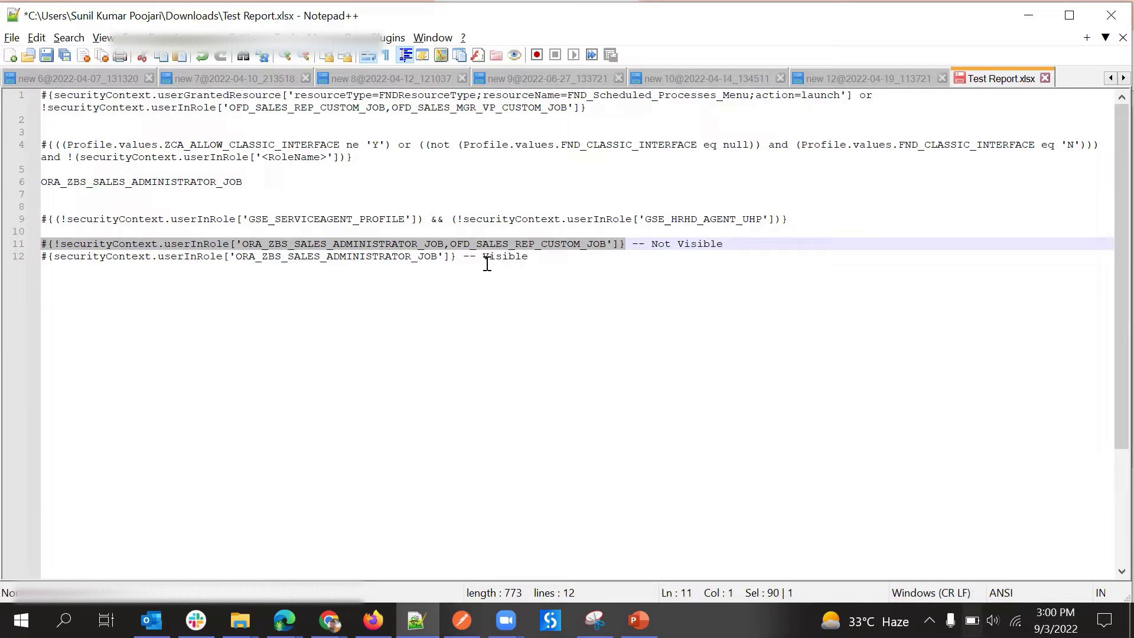
{"action": "key", "text": "alt+Tab"}
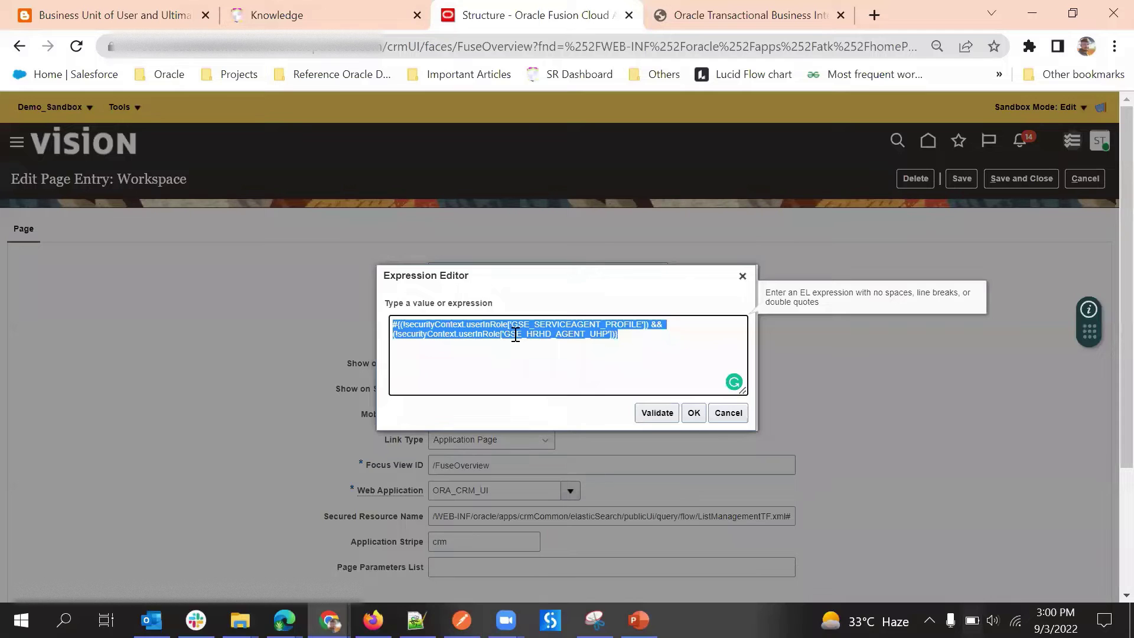
- Paste the two-role userInRole expression into the editor and validate it, returning Value: false
{"action": "key", "text": "ctrl+v"}
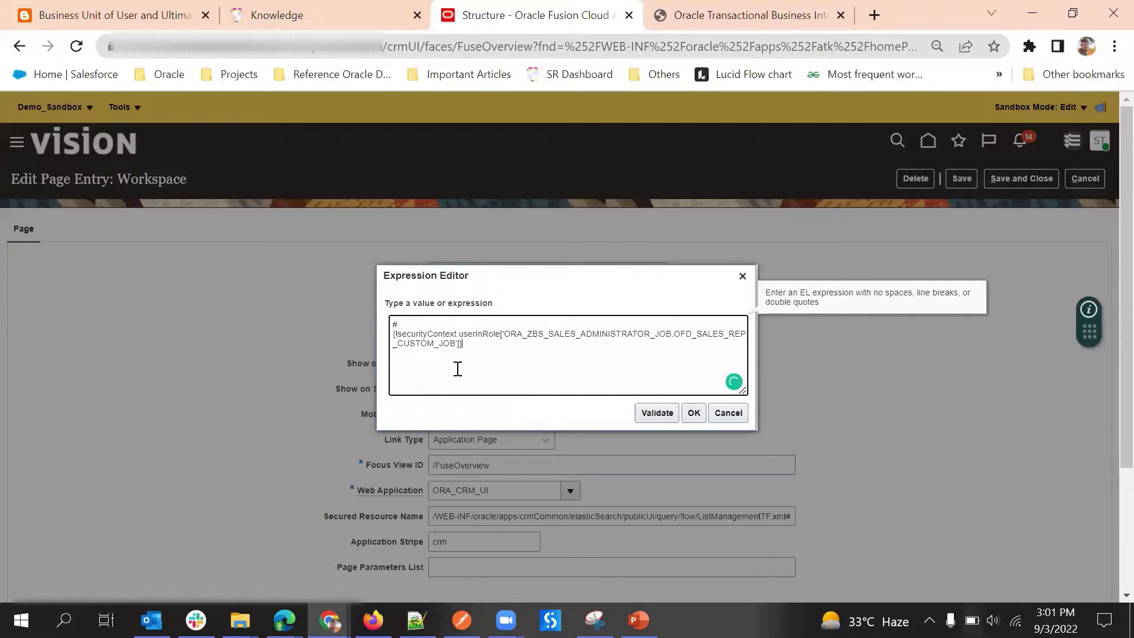
{"action": "left_click", "coordinate": [495, 382]}
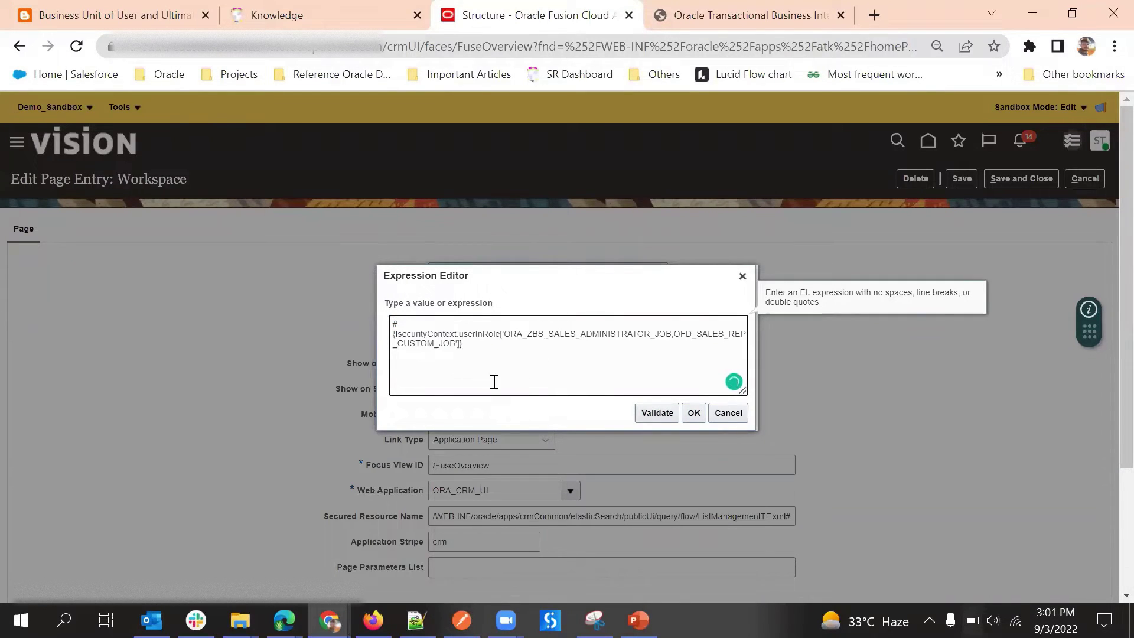
{"action": "left_click", "coordinate": [659, 408]}
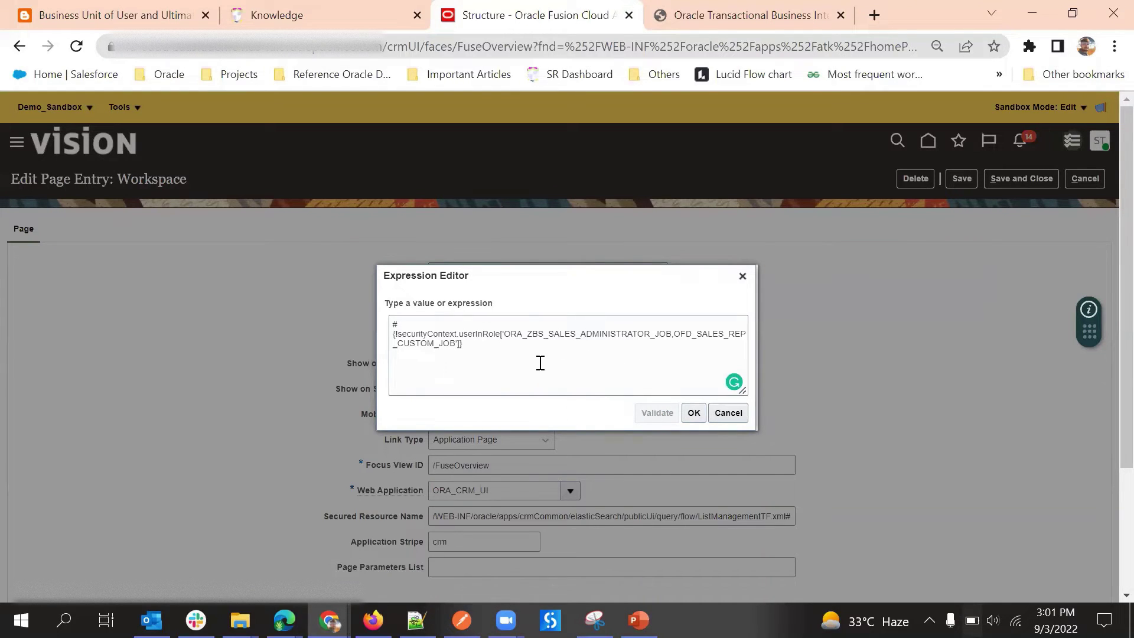
{"action": "left_click", "coordinate": [509, 342]}
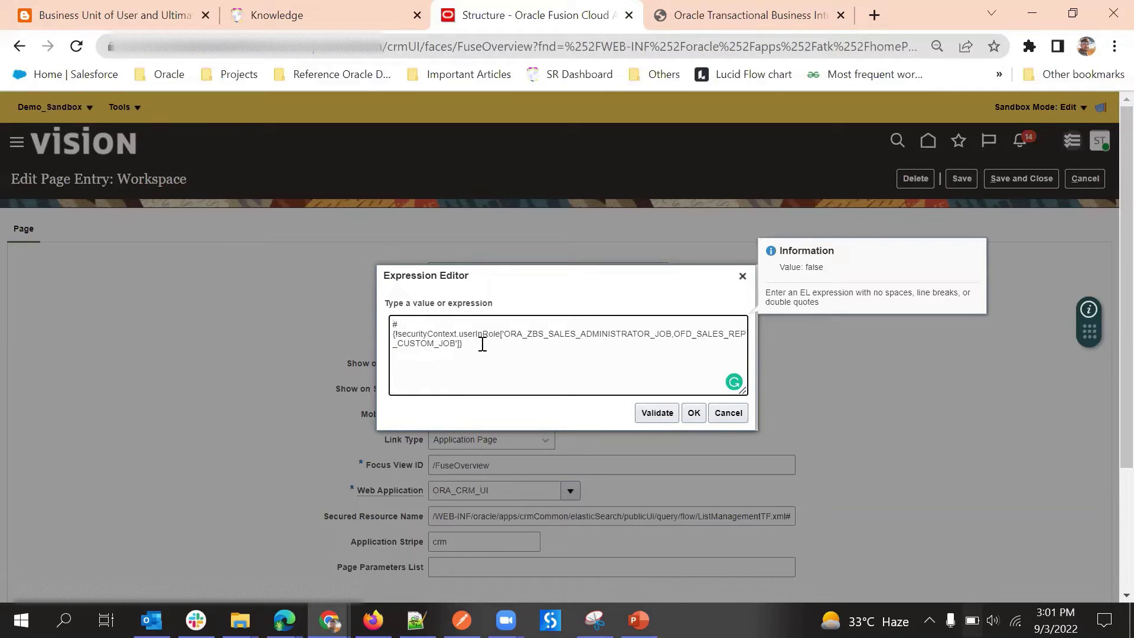
{"action": "left_click_drag", "start_coordinate": [482, 343], "coordinate": [396, 323]}
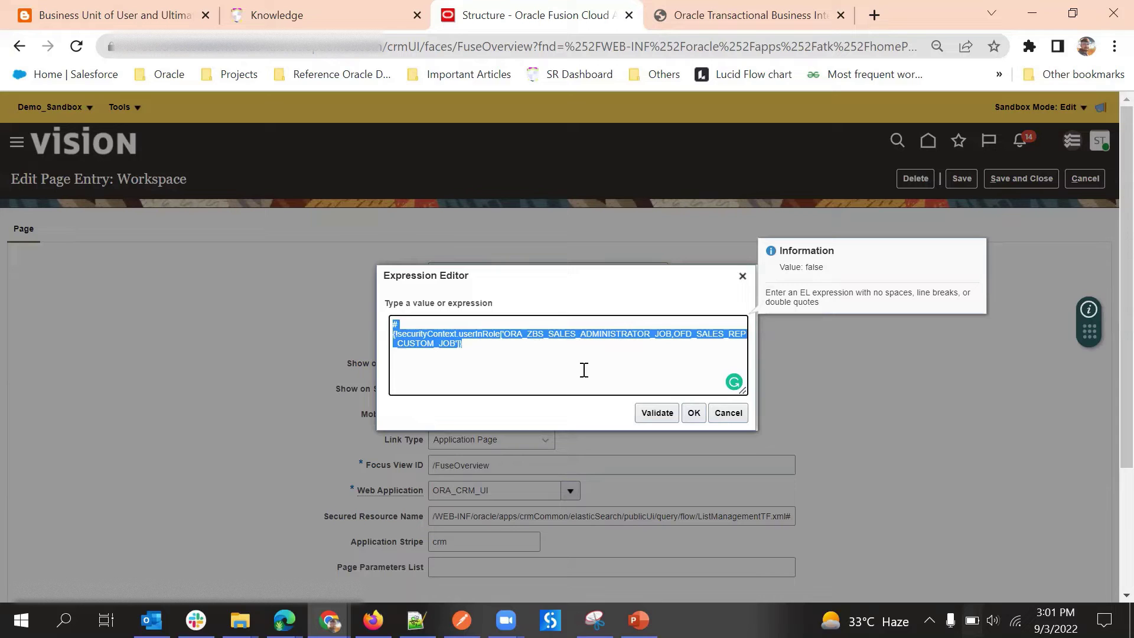
{"action": "left_click", "coordinate": [642, 303]}
{"action": "left_click", "coordinate": [654, 409]}
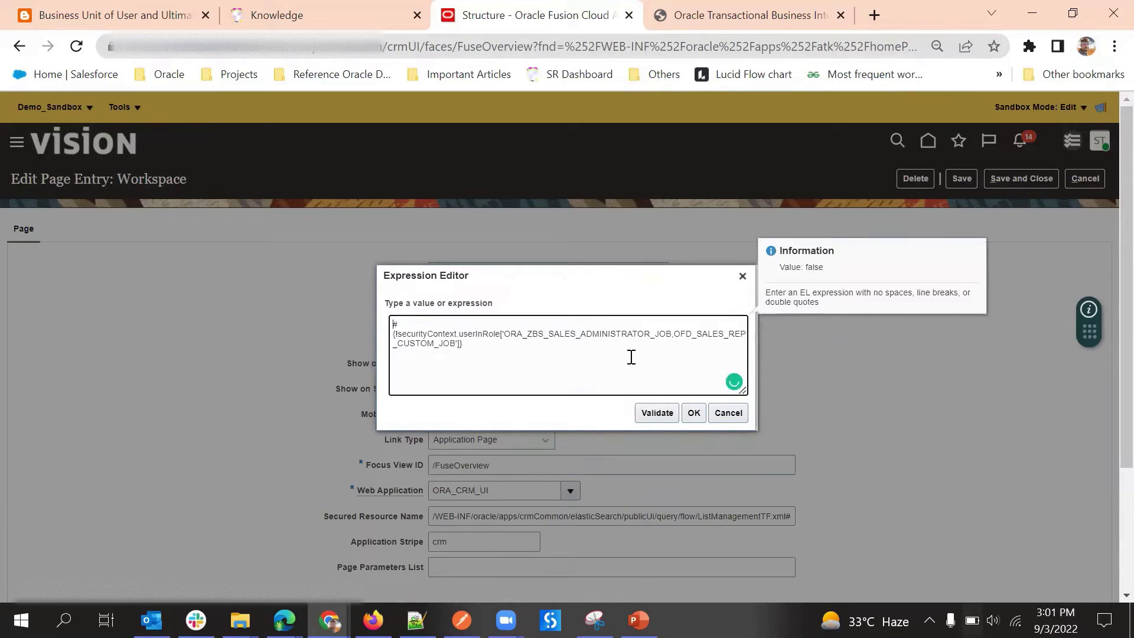
{"action": "left_click_drag", "start_coordinate": [781, 267], "coordinate": [830, 273]}
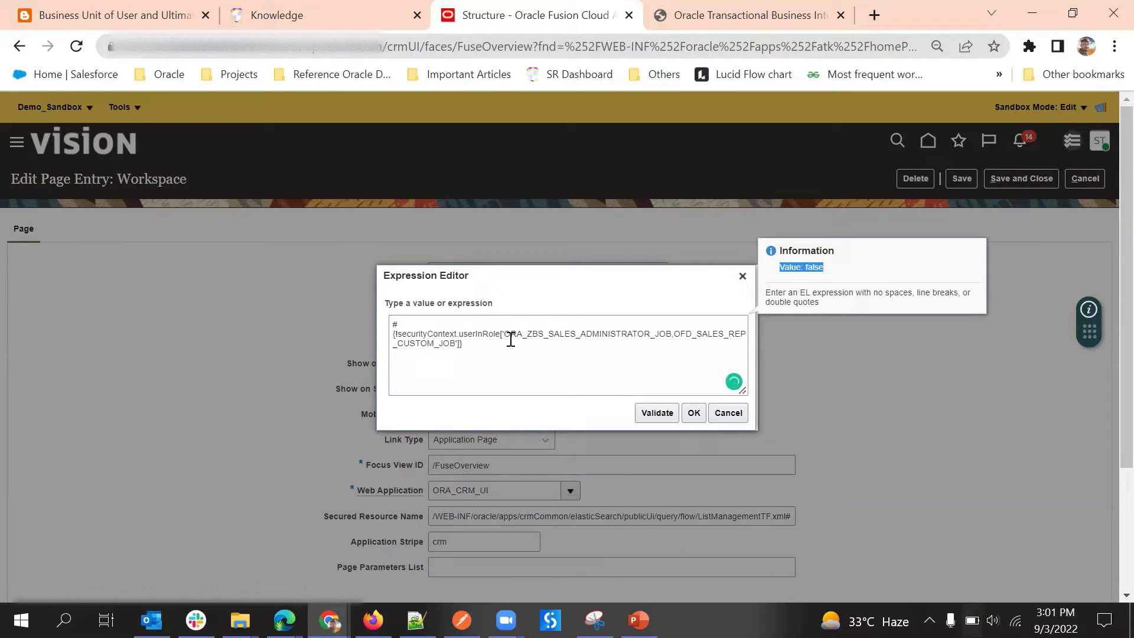
- Review the ORA_ZBS_SALES_ADMINISTRATOR_JOB role name and apply the expression with OK
{"action": "double_click", "coordinate": [574, 334]}
{"action": "left_click", "coordinate": [585, 300]}
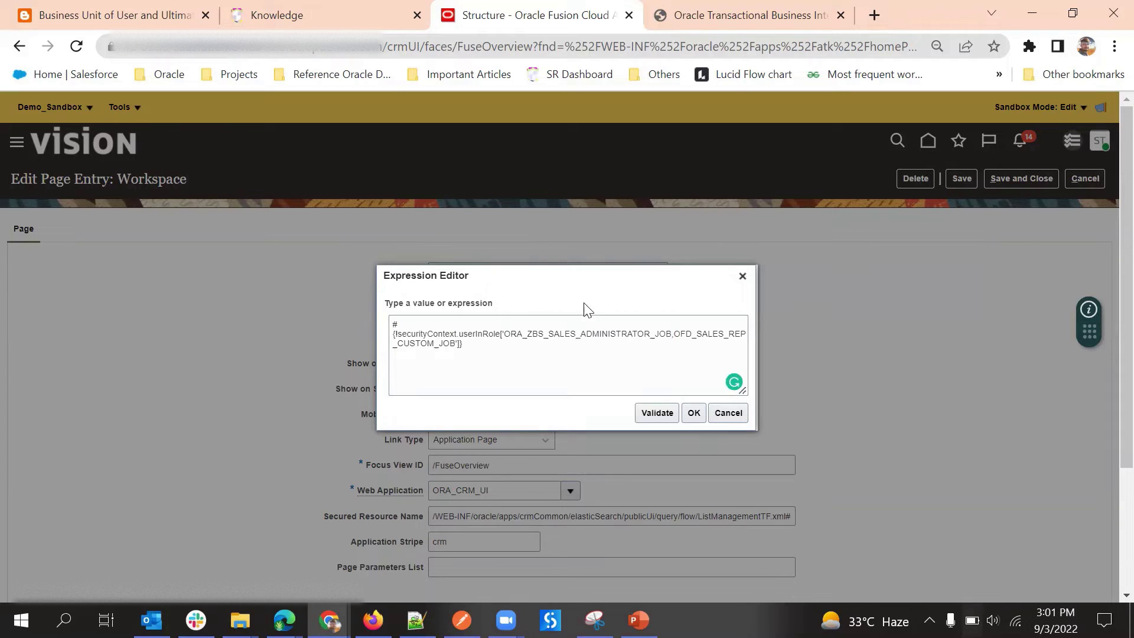
{"action": "left_click", "coordinate": [632, 340]}
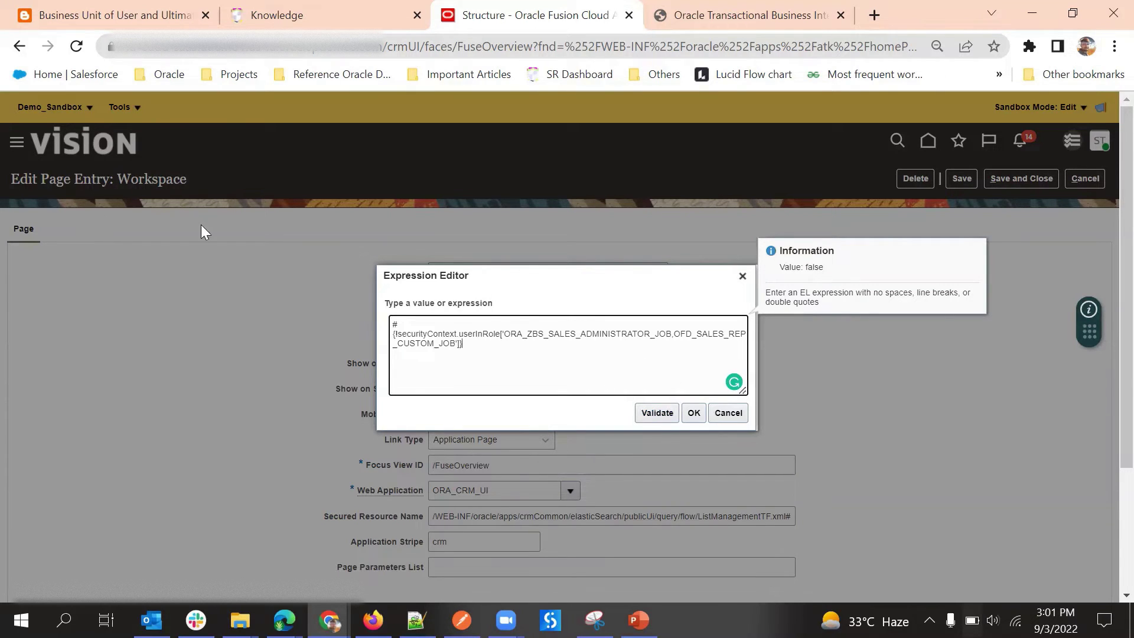
{"action": "left_click", "coordinate": [694, 414]}
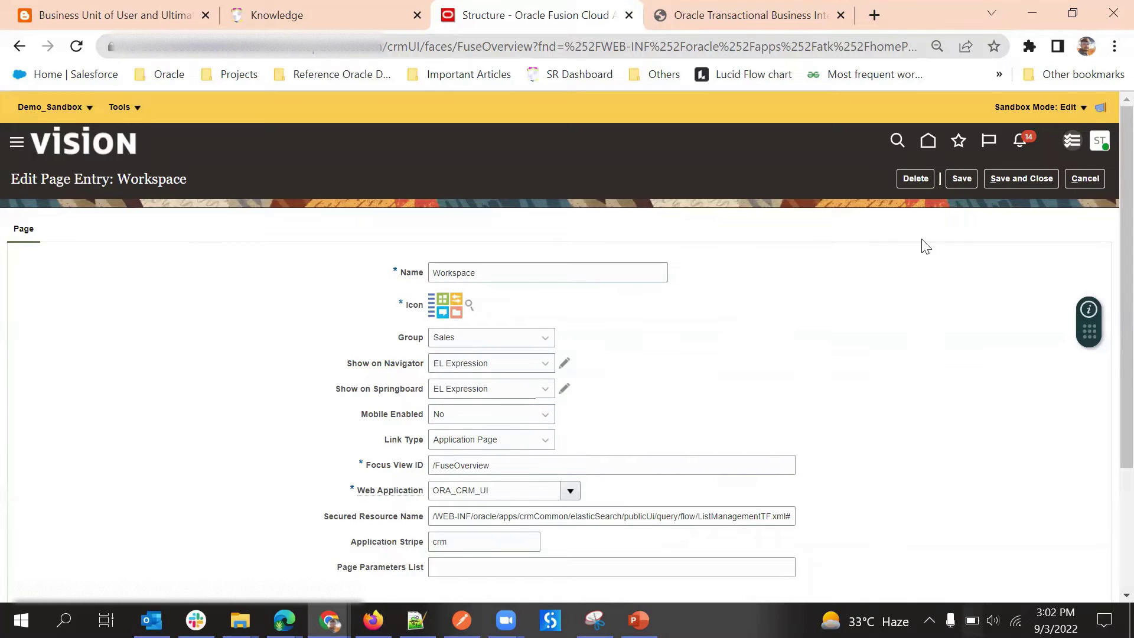
- Try the Springboard expression pencil, then check Workspace under Sales in the navigator
{"action": "left_click", "coordinate": [565, 388]}
{"action": "left_click", "coordinate": [564, 388]}
{"action": "left_click", "coordinate": [15, 143]}
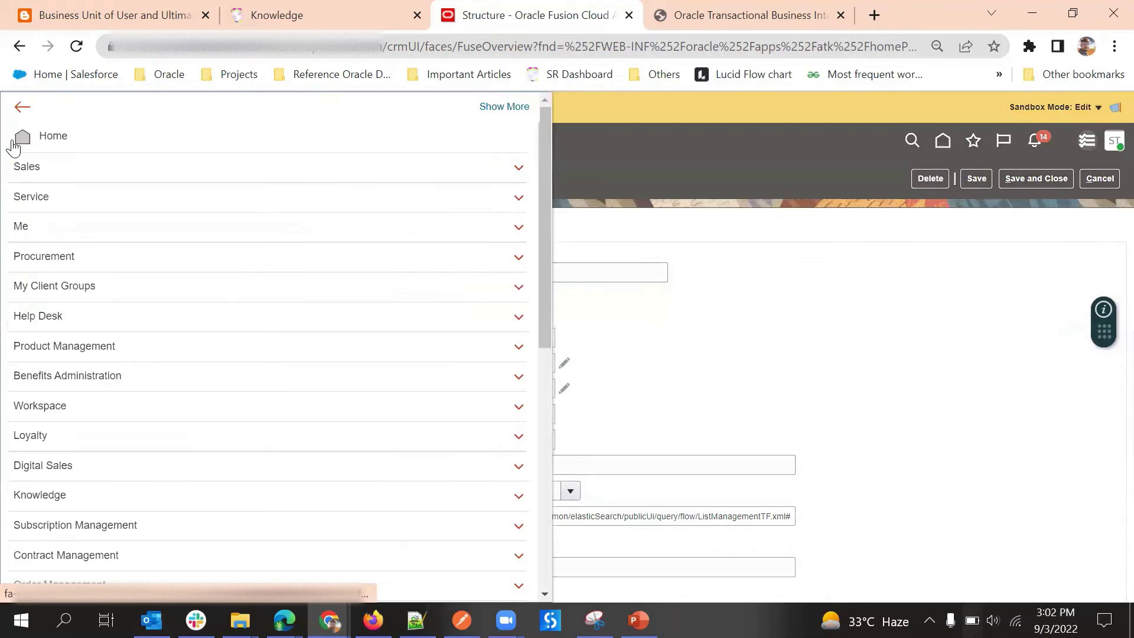
{"action": "left_click", "coordinate": [38, 169]}
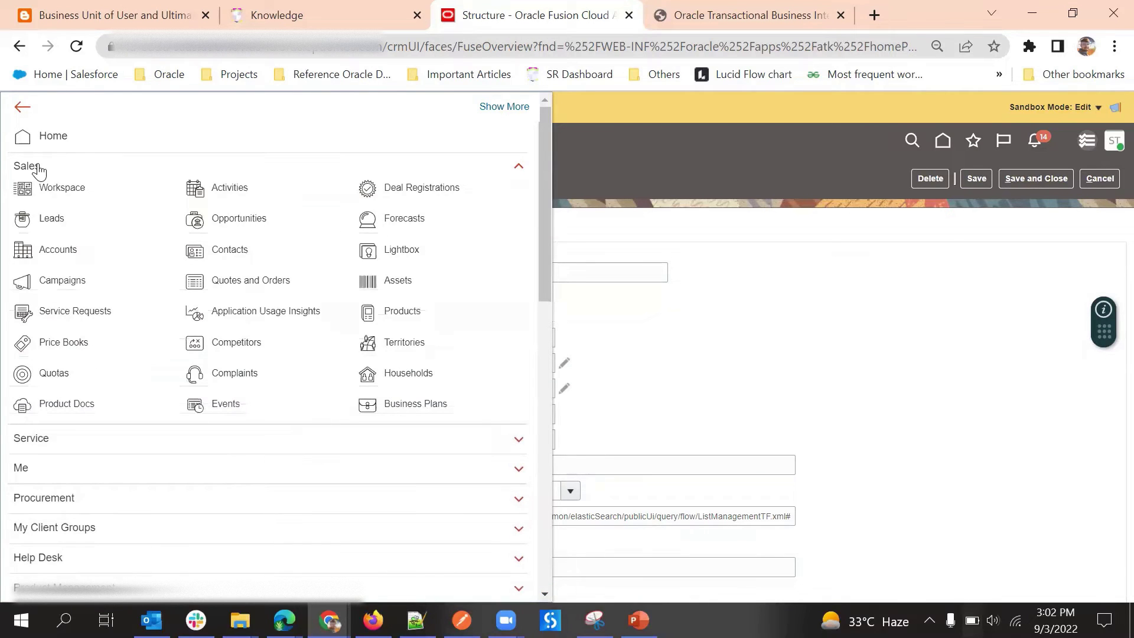
{"action": "left_click", "coordinate": [38, 169]}
{"action": "left_click", "coordinate": [709, 257]}
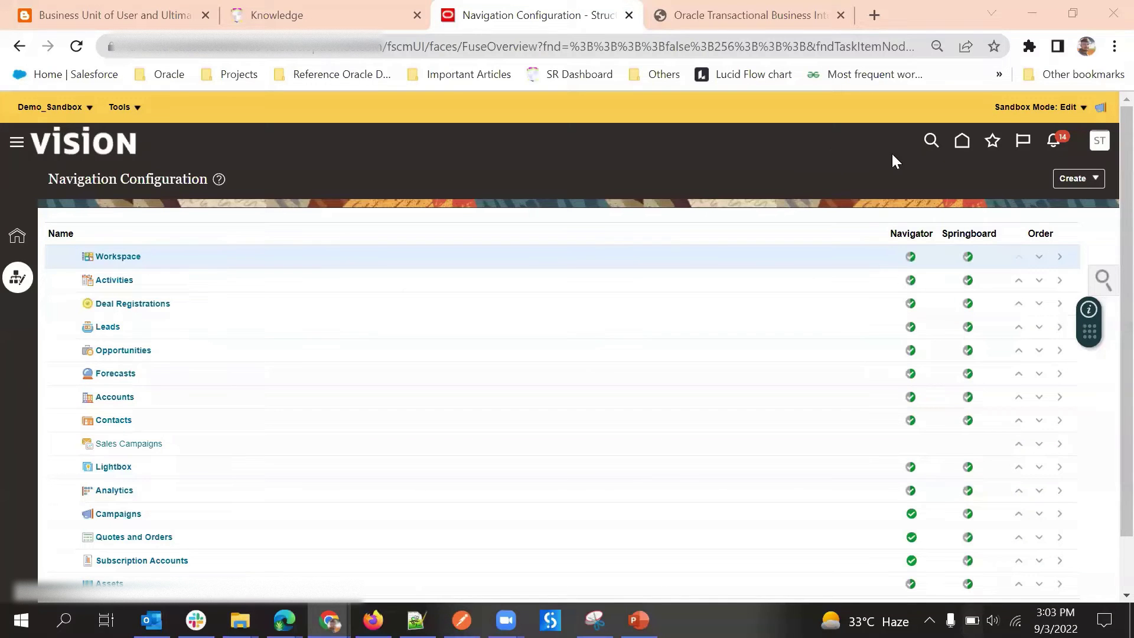
- From the home page, expand Sales in the navigator to confirm Workspace is absent
{"action": "left_click", "coordinate": [962, 141]}
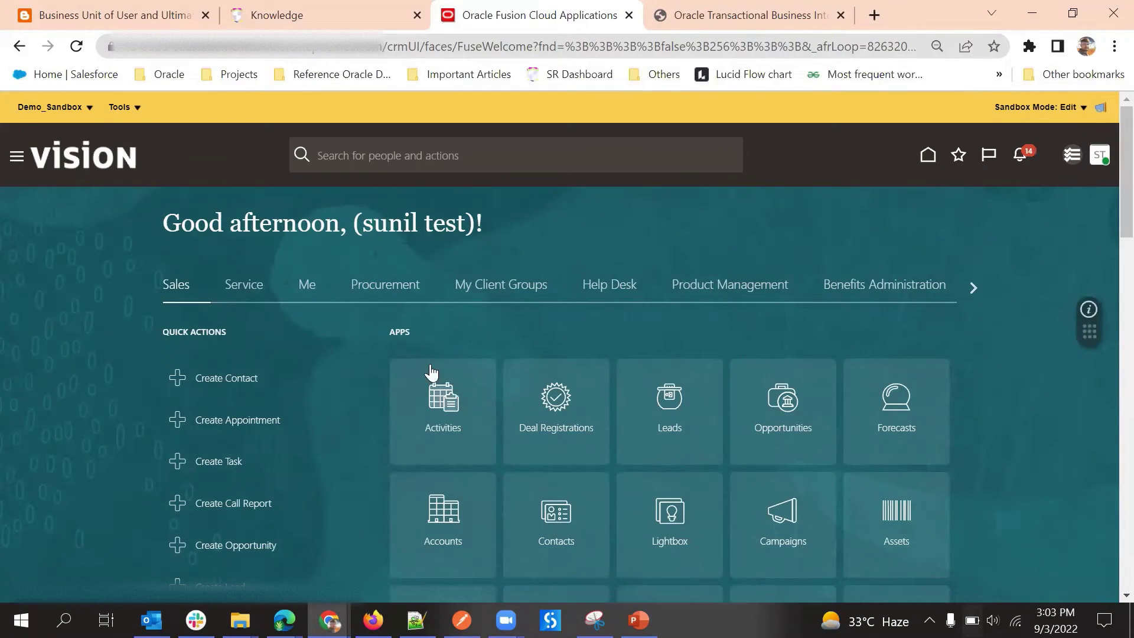
{"action": "left_click", "coordinate": [17, 156]}
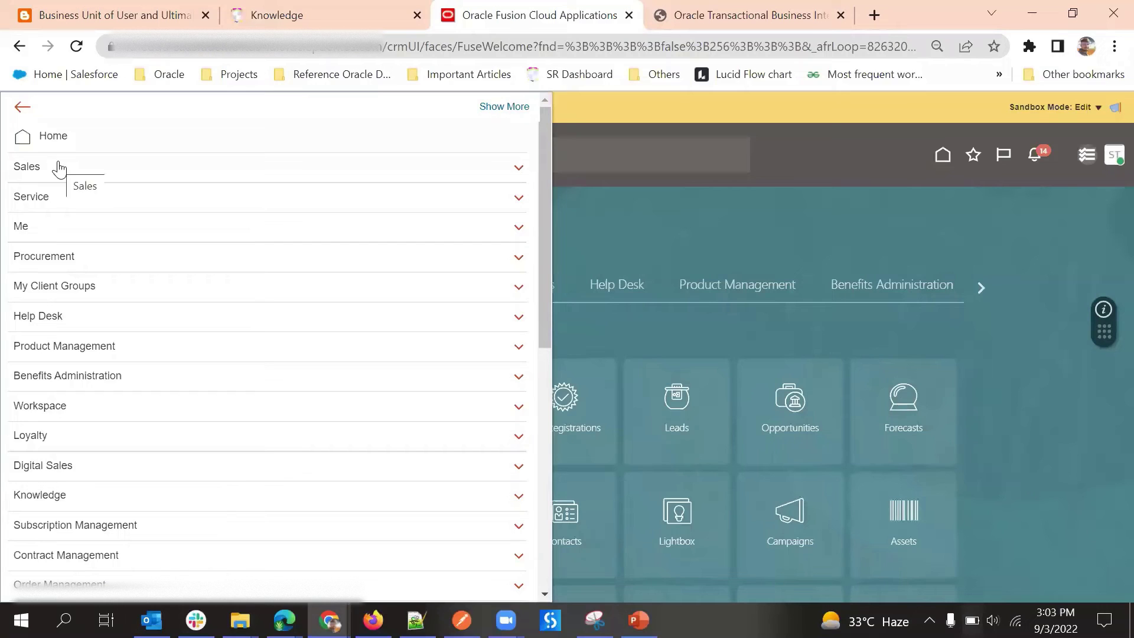
{"action": "left_click", "coordinate": [59, 170]}
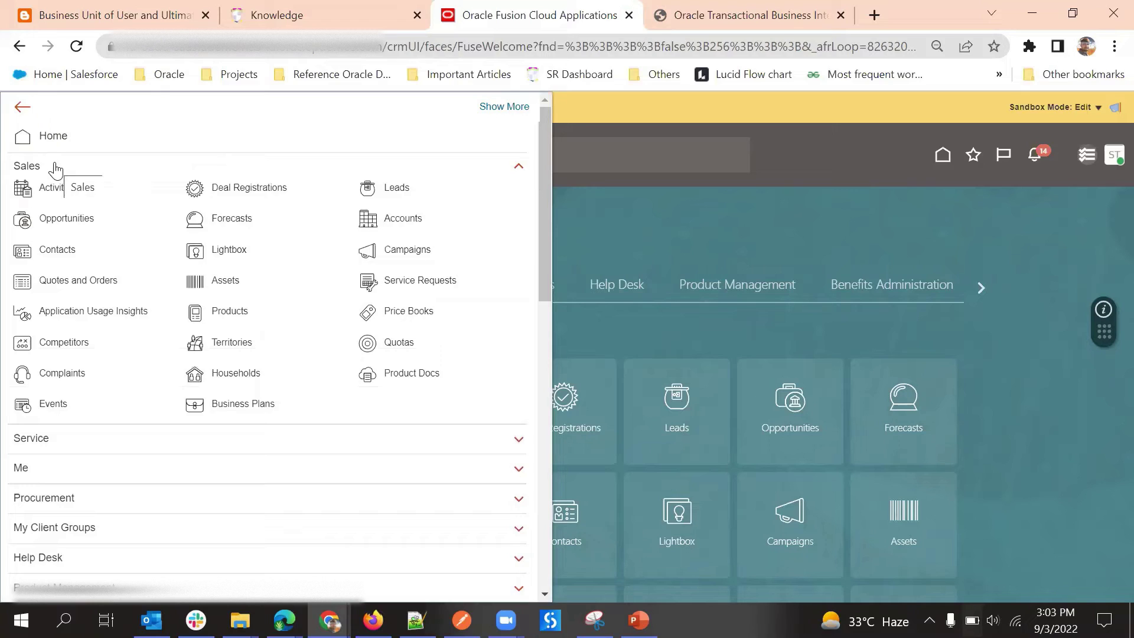
{"action": "left_click", "coordinate": [86, 165]}
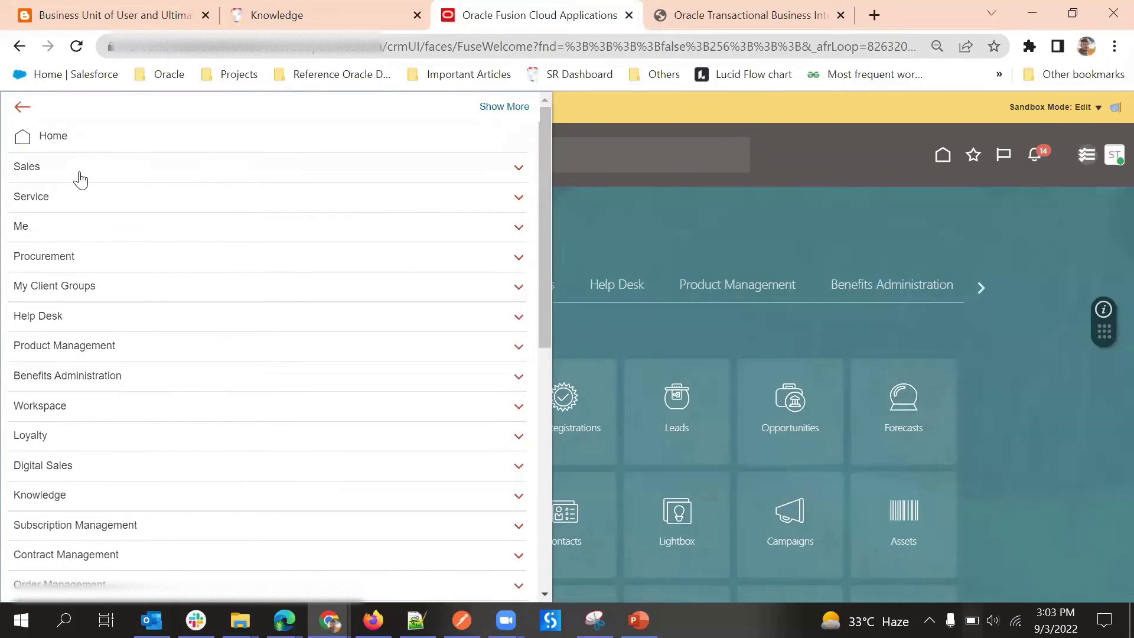
{"action": "left_click", "coordinate": [582, 302]}
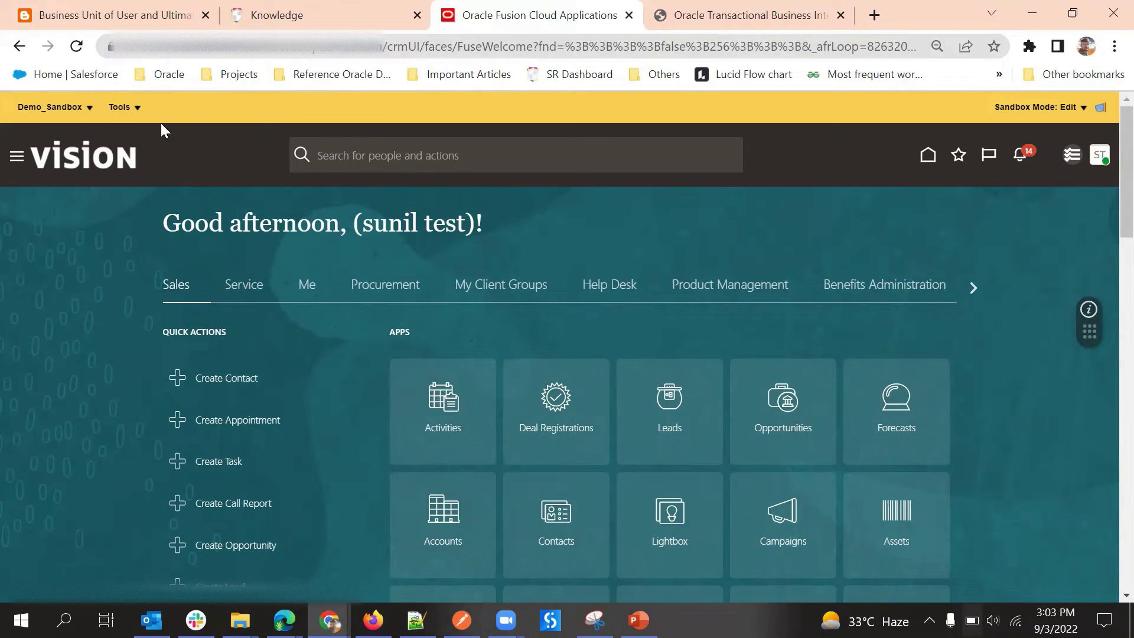
- Reopen the Structure tool, collapse Sales and scroll the top-level groups toward Subscription Management
{"action": "left_click", "coordinate": [121, 107]}
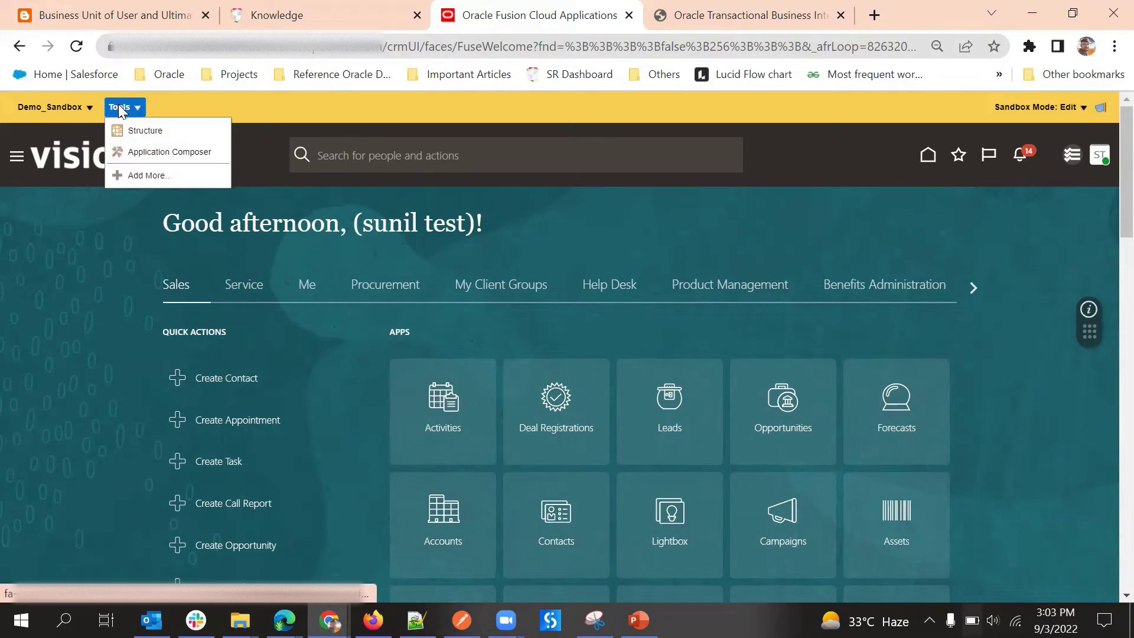
{"action": "left_click", "coordinate": [141, 131]}
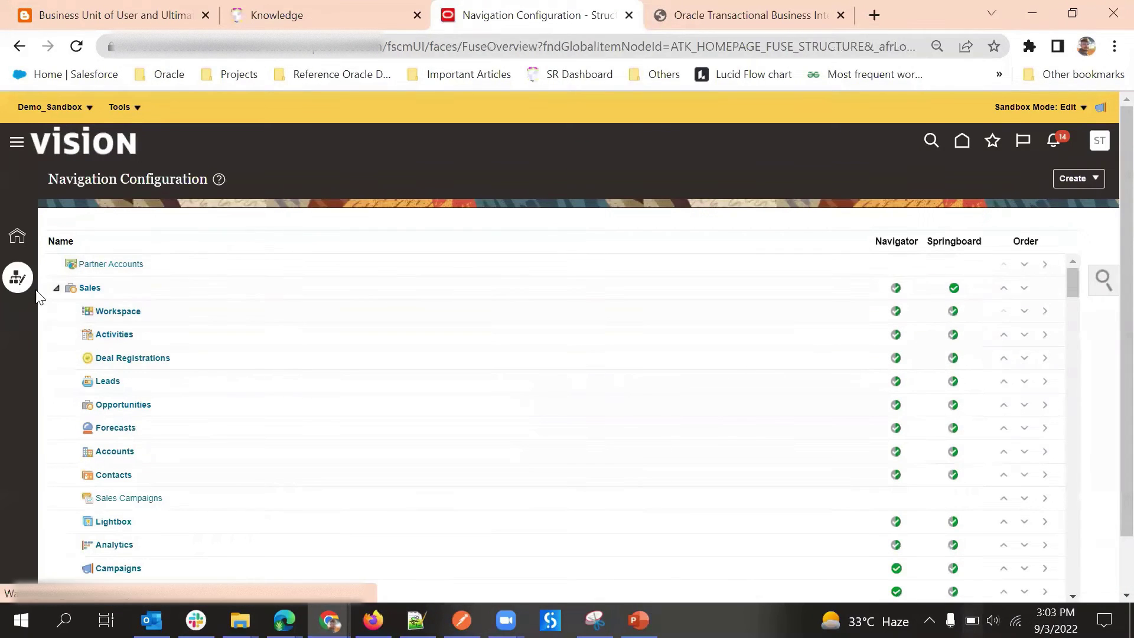
{"action": "left_click", "coordinate": [122, 334]}
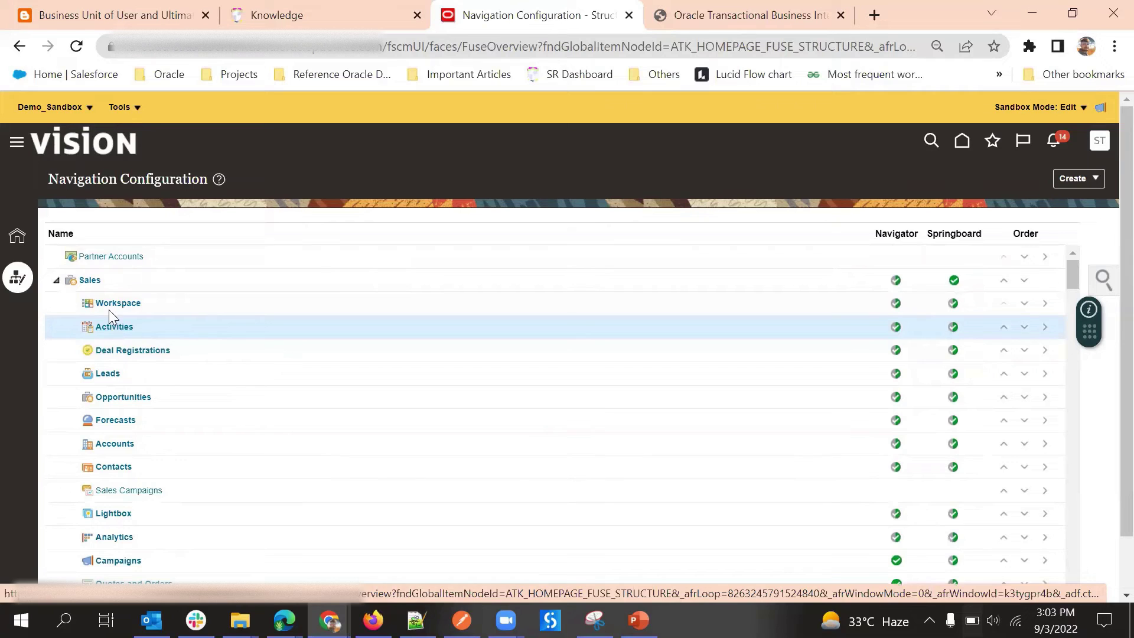
{"action": "left_click", "coordinate": [56, 281]}
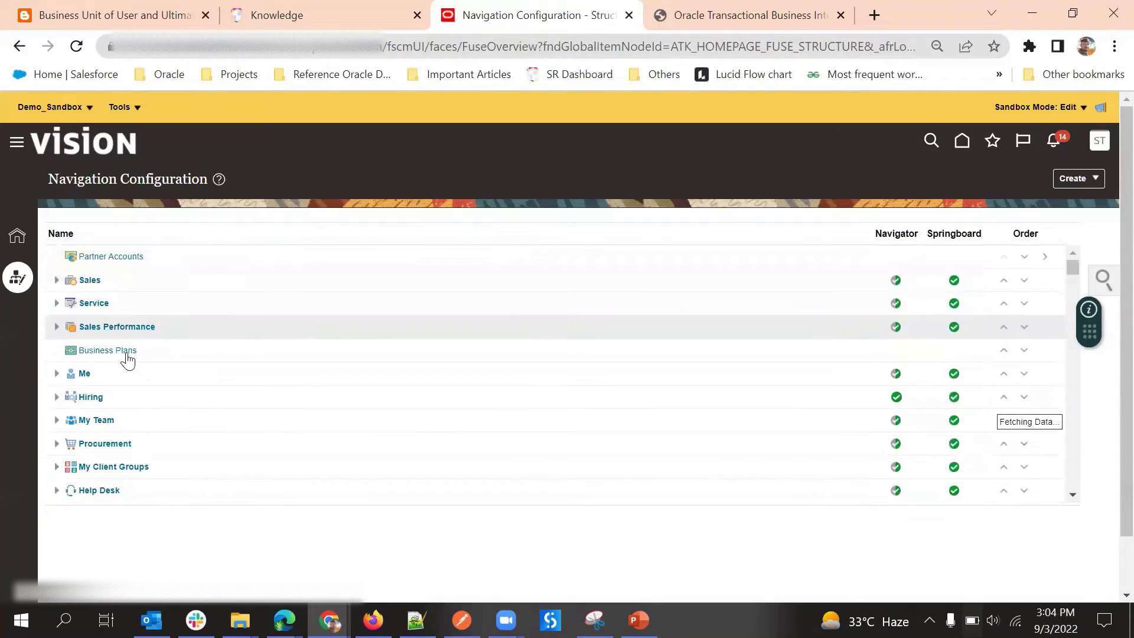
{"action": "scroll", "coordinate": [161, 383], "scroll_direction": "down", "scroll_amount": 3}
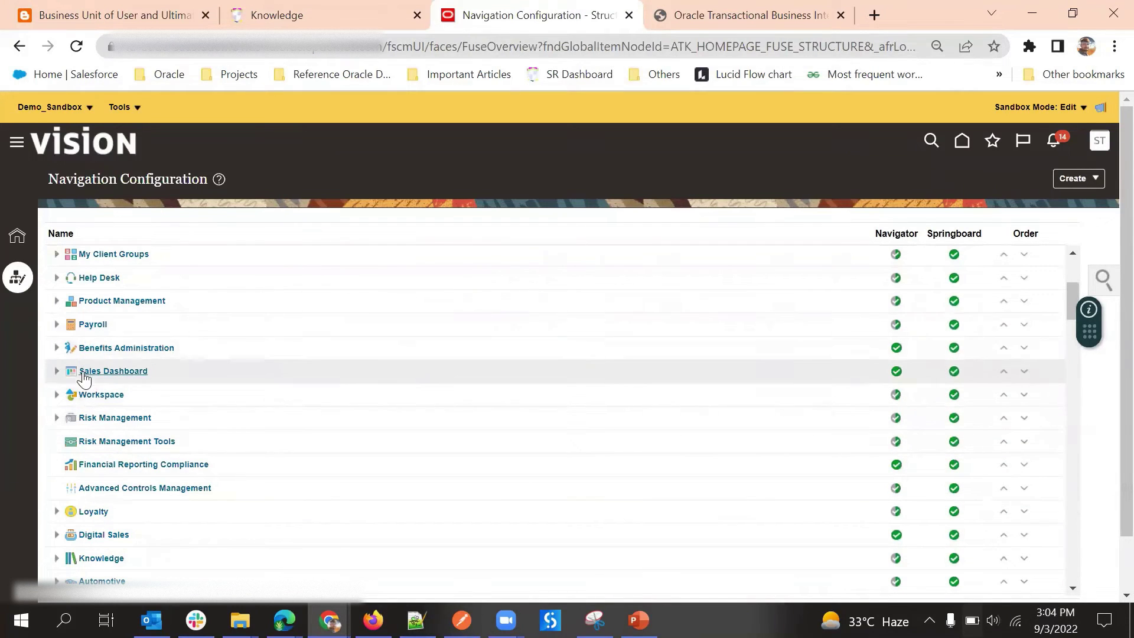
{"action": "scroll", "coordinate": [89, 452], "scroll_direction": "down", "scroll_amount": 2}
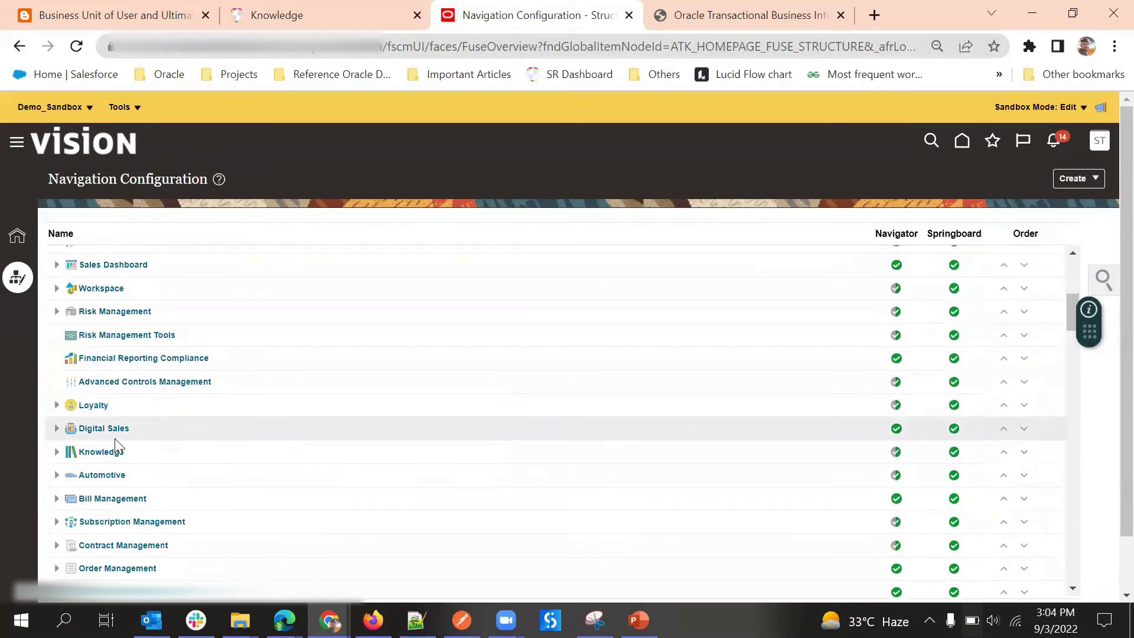
{"action": "scroll", "coordinate": [121, 482], "scroll_direction": "down", "scroll_amount": 2}
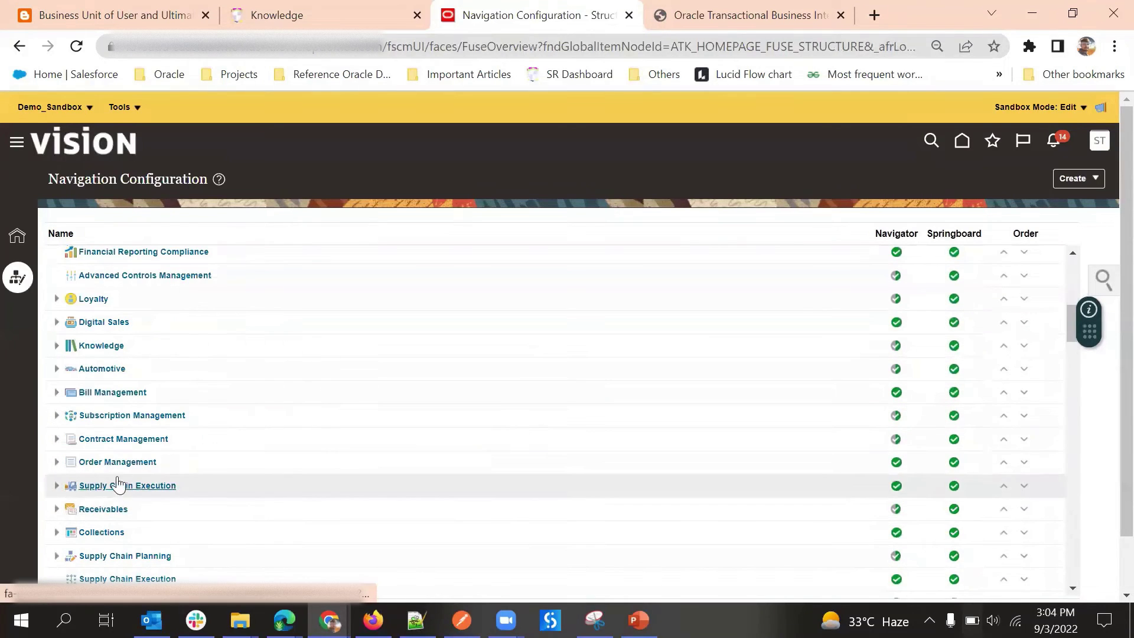
- In the Subscription Management navigator expression, replace GSE_SUBSCRIPTION_MGMT_UHP with ORA_ZBS_SALES_ADMINISTRATOR_JOB
{"action": "left_click", "coordinate": [114, 417]}
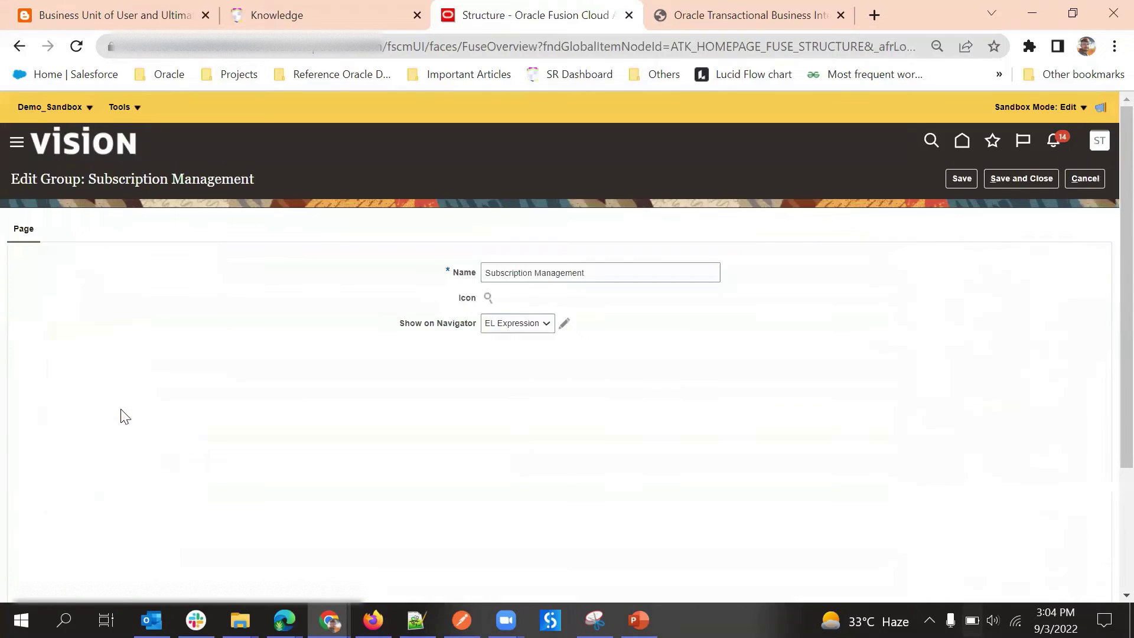
{"action": "left_click", "coordinate": [563, 336]}
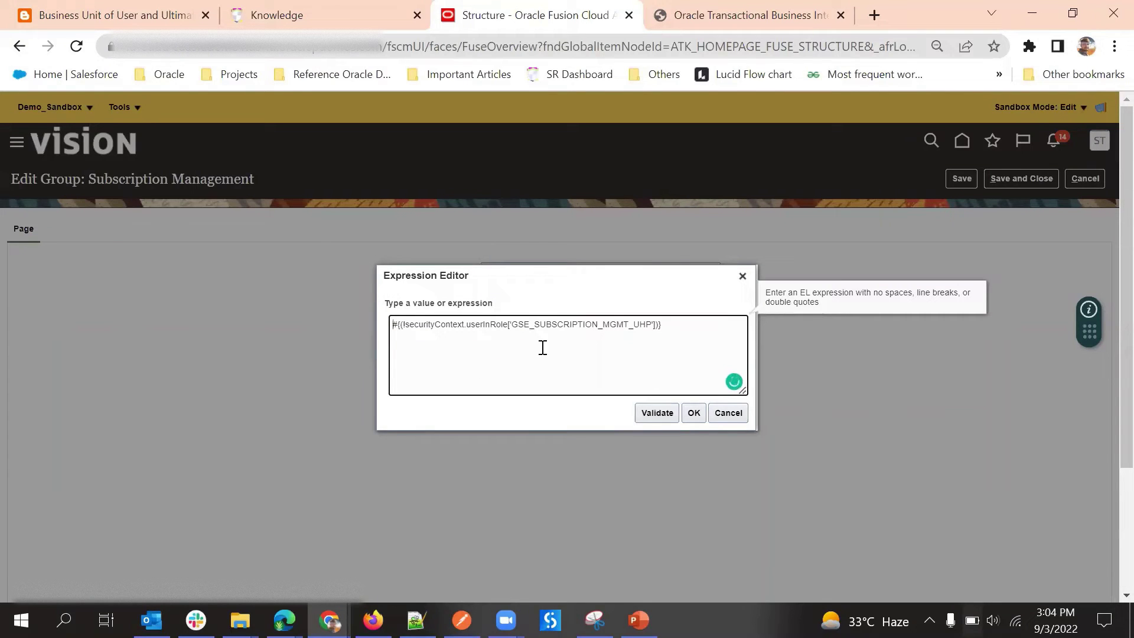
{"action": "left_click", "coordinate": [417, 620]}
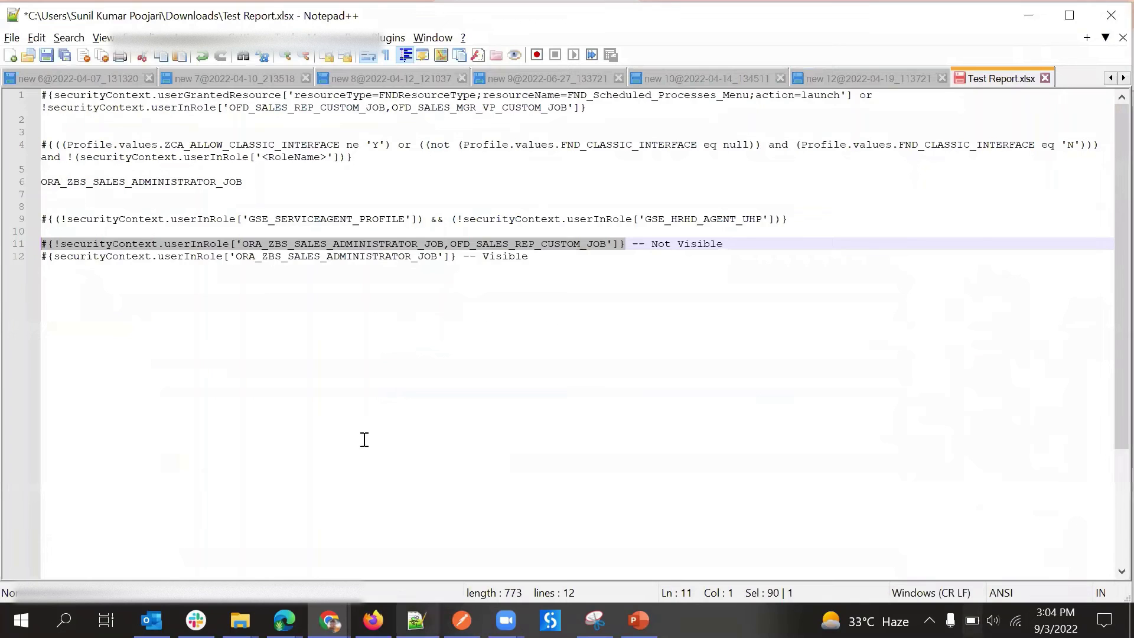
{"action": "double_click", "coordinate": [219, 183]}
{"action": "key", "text": "ctrl+c"}
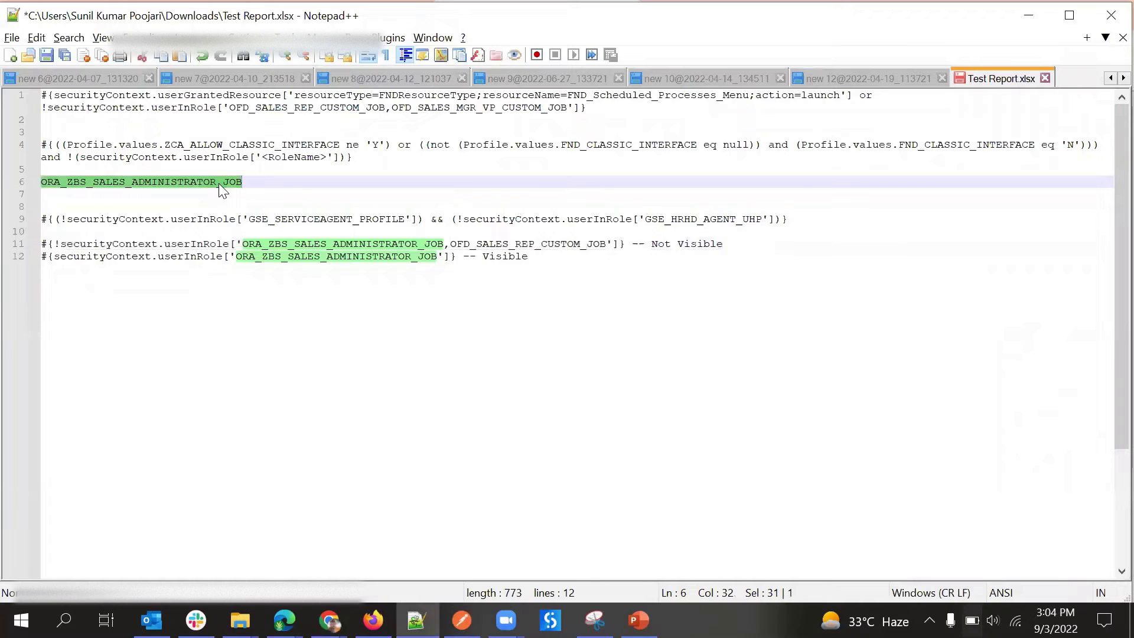
{"action": "key", "text": "alt+Tab"}
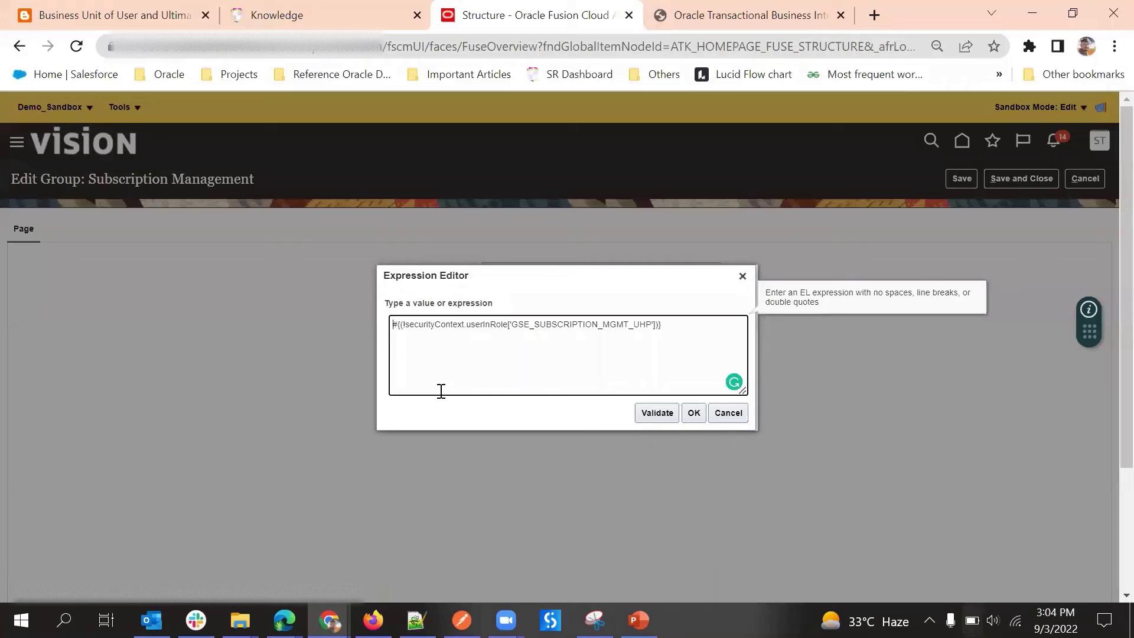
{"action": "double_click", "coordinate": [552, 324]}
{"action": "key", "text": "ctrl+v"}
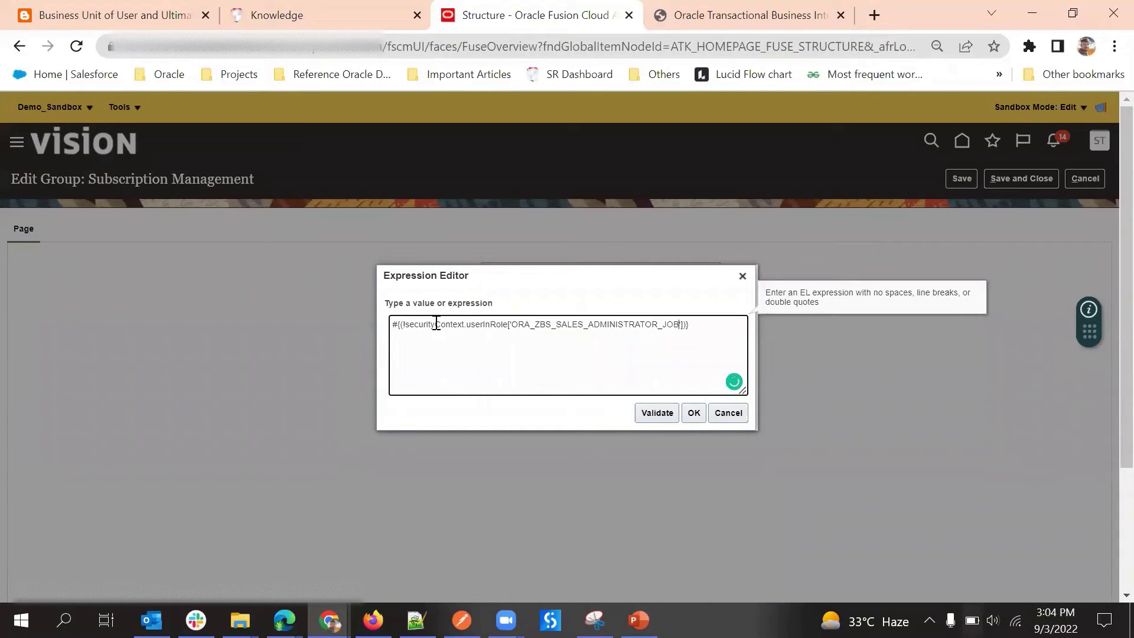
- Test the updated EL expression, accept it, and save the group
{"action": "left_click", "coordinate": [657, 412]}
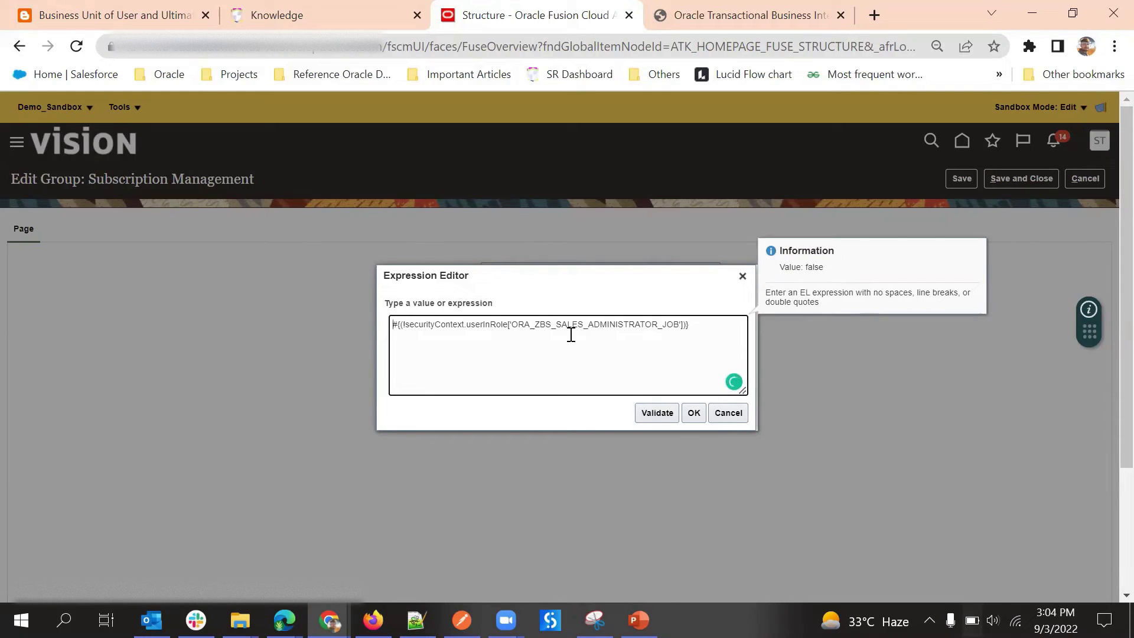
{"action": "left_click", "coordinate": [692, 413]}
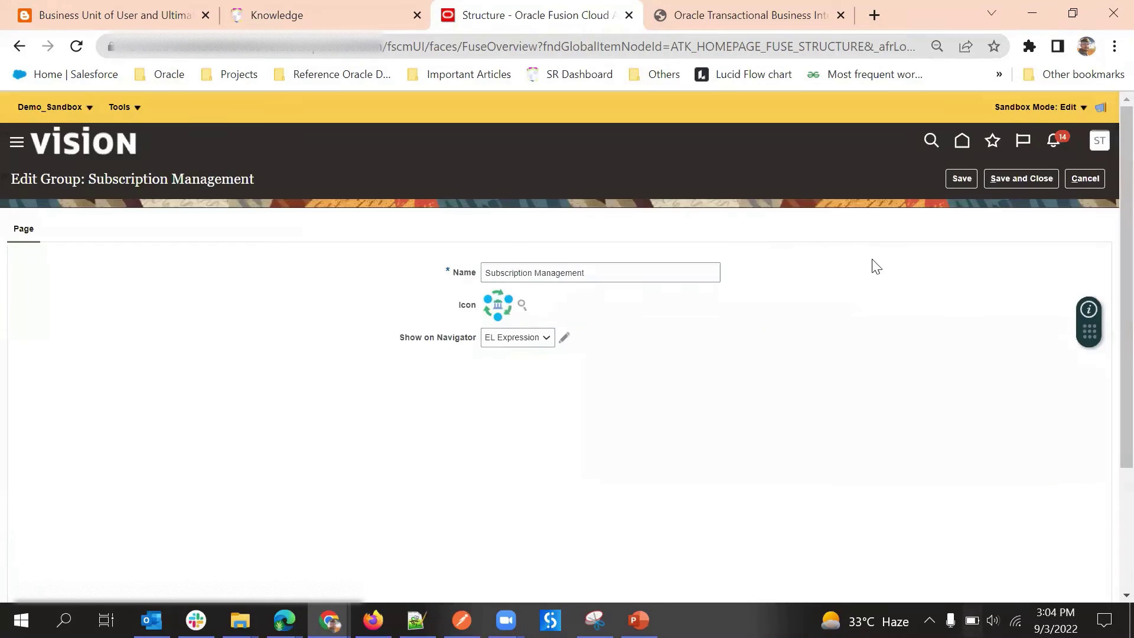
{"action": "left_click", "coordinate": [1013, 179]}
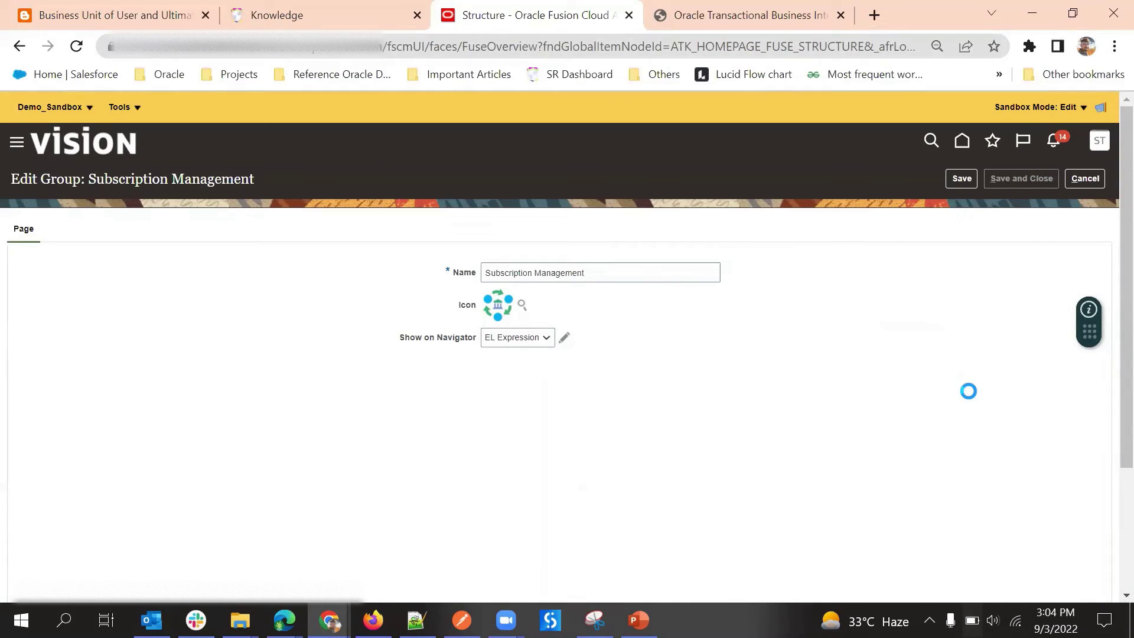
- Scroll through the navigator's groups, collapsing Configuration, then return to the home page
{"action": "left_click", "coordinate": [35, 151]}
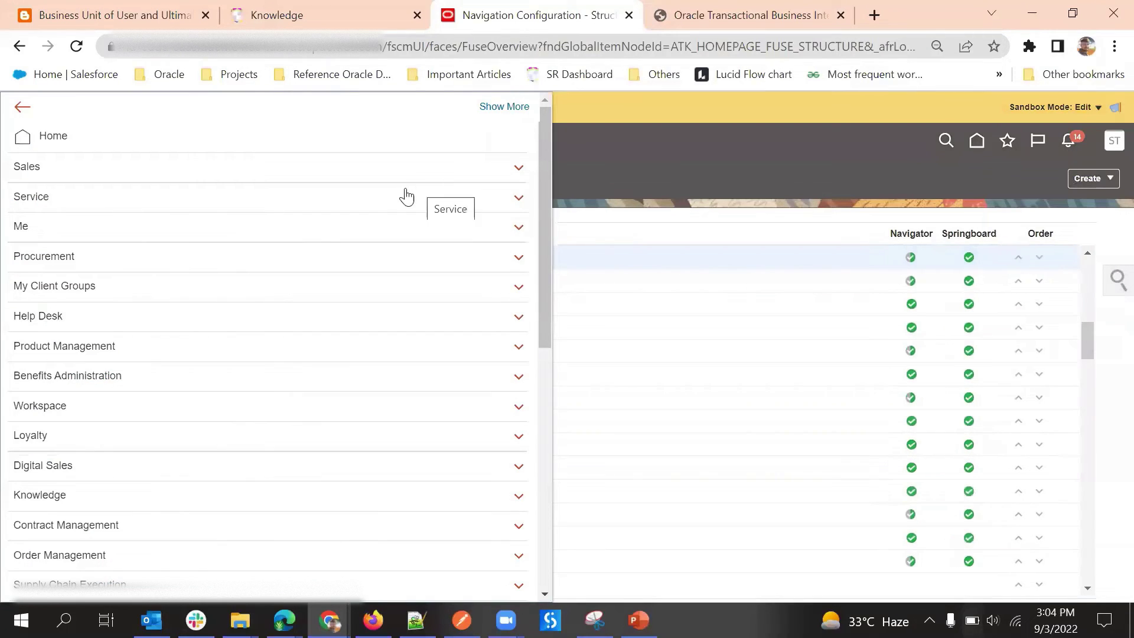
{"action": "scroll", "coordinate": [177, 276], "scroll_direction": "down", "scroll_amount": 6}
{"action": "scroll", "coordinate": [88, 296], "scroll_direction": "down", "scroll_amount": 2}
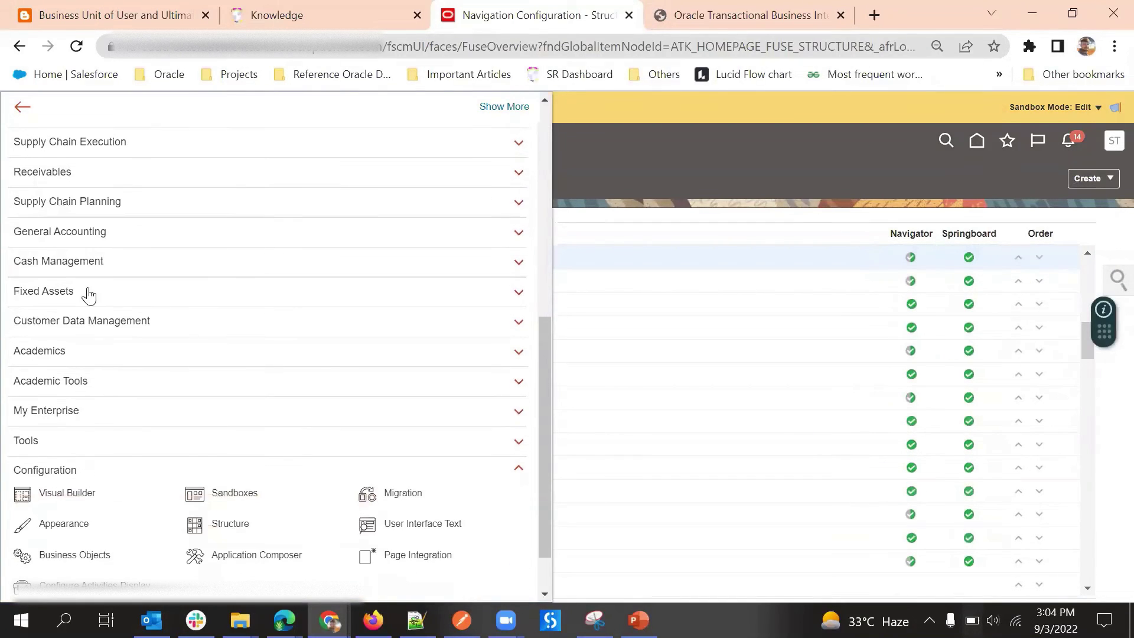
{"action": "scroll", "coordinate": [95, 284], "scroll_direction": "down", "scroll_amount": 1}
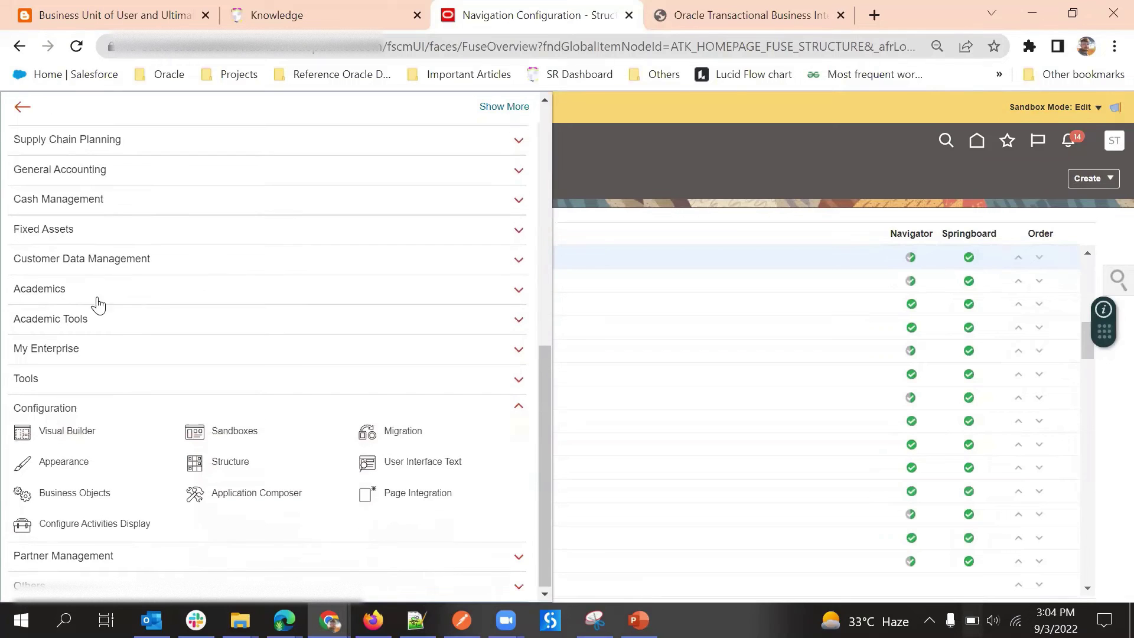
{"action": "left_click", "coordinate": [82, 406]}
{"action": "scroll", "coordinate": [96, 330], "scroll_direction": "up", "scroll_amount": 6}
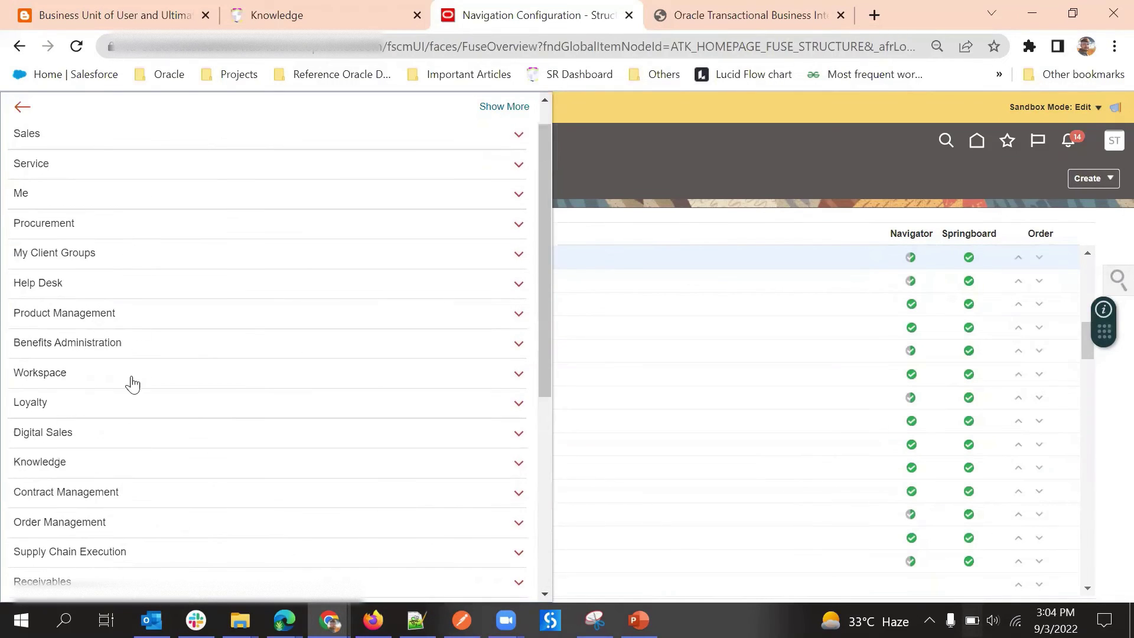
{"action": "left_click", "coordinate": [769, 194]}
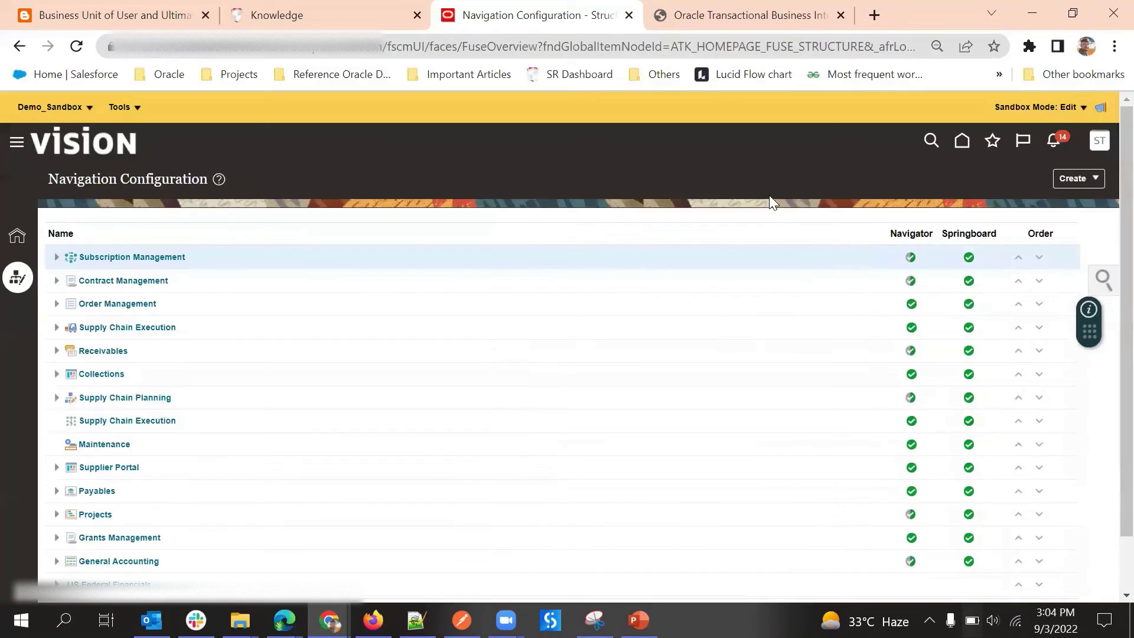
{"action": "left_click", "coordinate": [957, 149]}
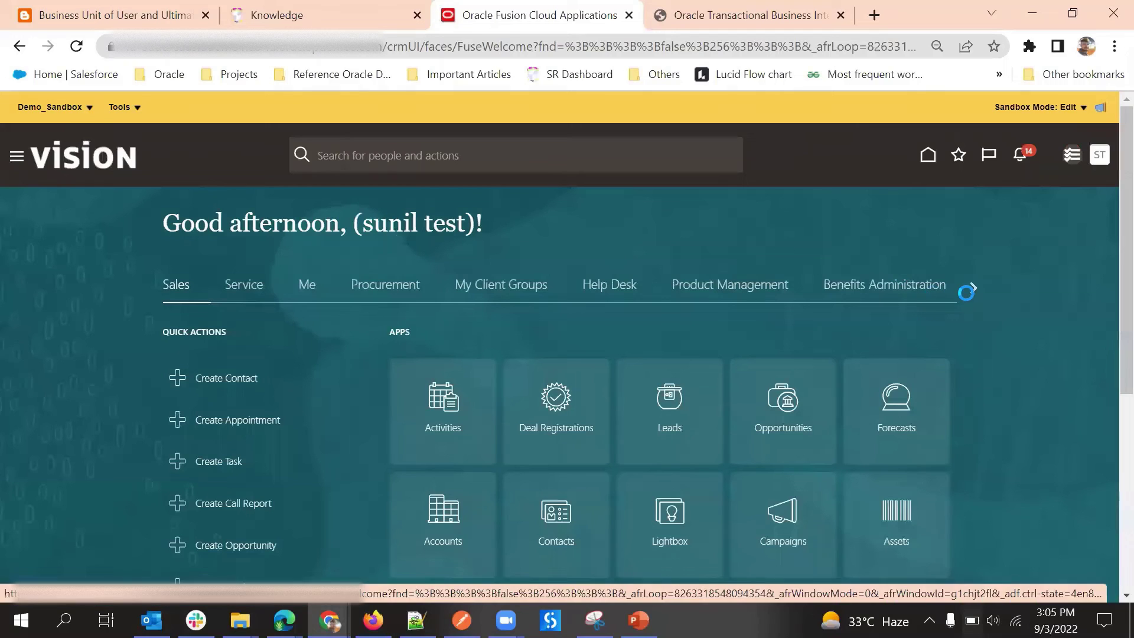
- Page through the home page group tabs until Others appears, then scroll the page down and back up
{"action": "left_click", "coordinate": [969, 288]}
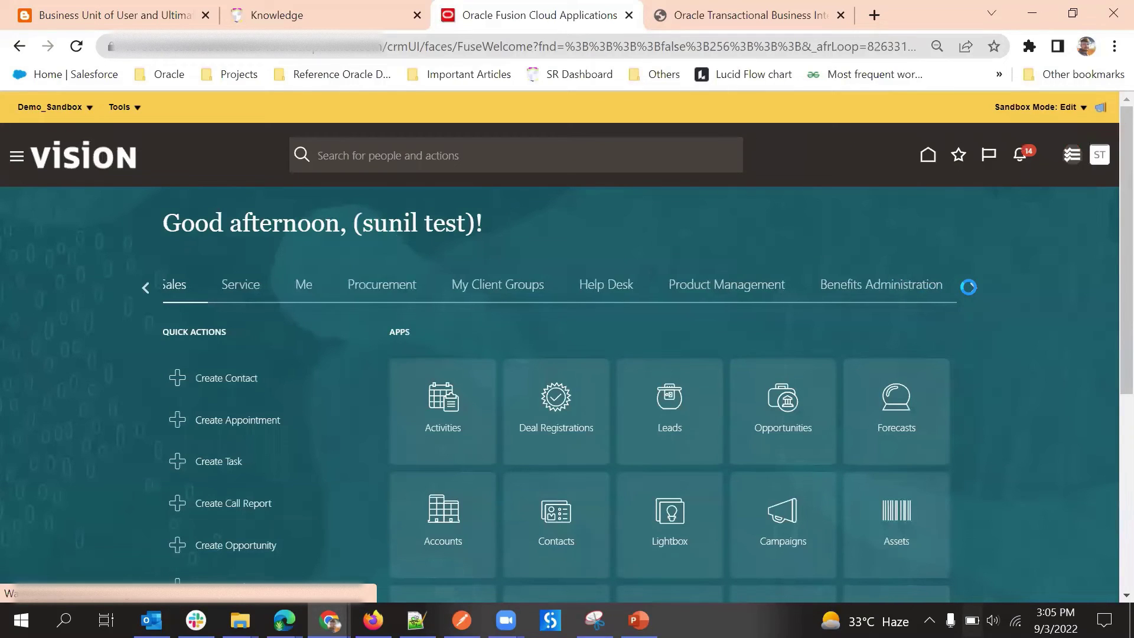
{"action": "left_click", "coordinate": [969, 287]}
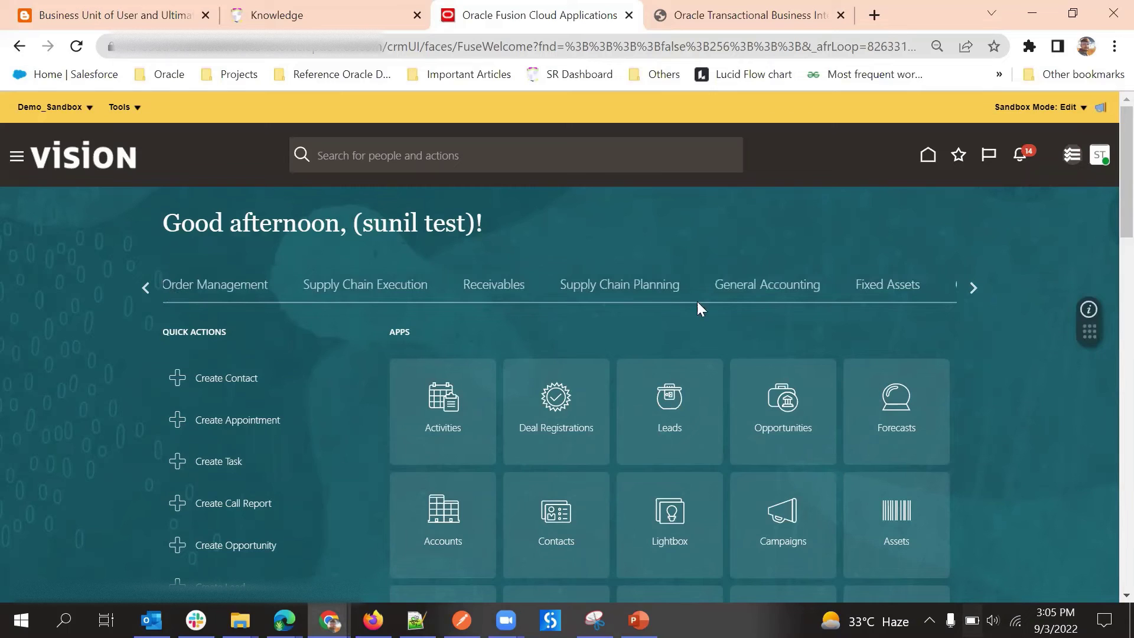
{"action": "left_click", "coordinate": [967, 286]}
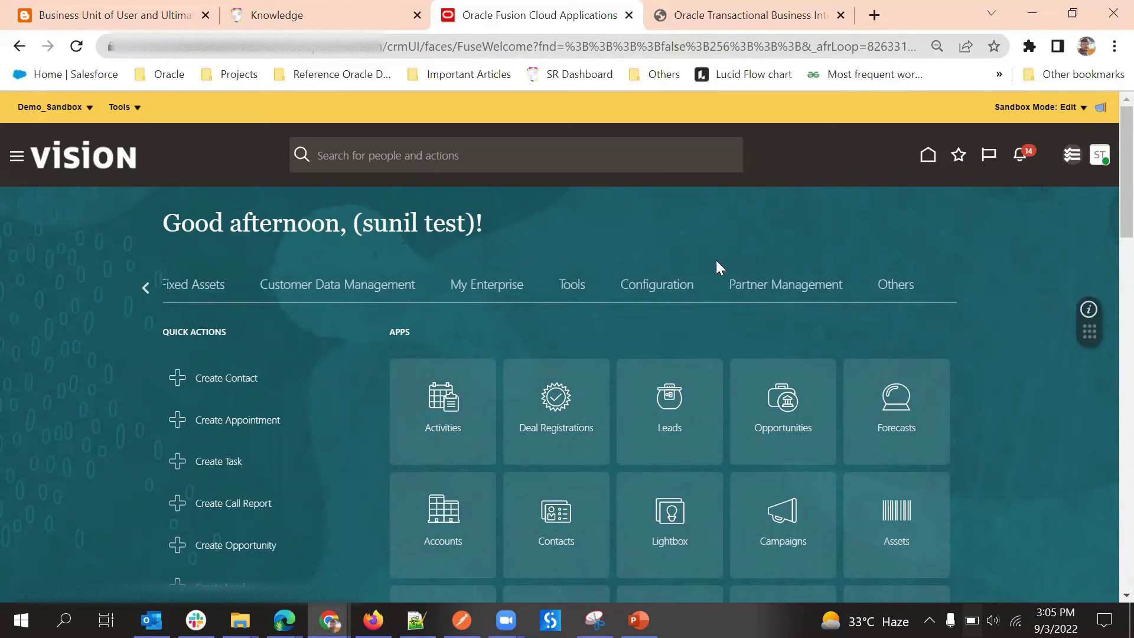
{"action": "scroll", "coordinate": [243, 377], "scroll_direction": "down", "scroll_amount": 4}
{"action": "scroll", "coordinate": [378, 431], "scroll_direction": "up", "scroll_amount": 1}
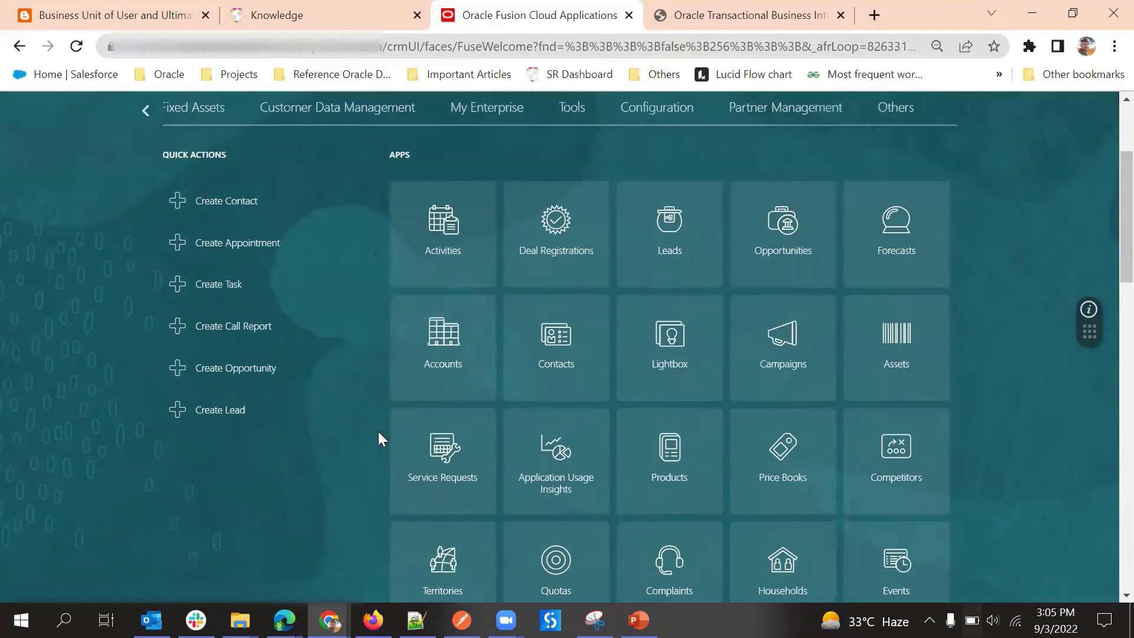
{"action": "scroll", "coordinate": [354, 524], "scroll_direction": "up", "scroll_amount": 3}
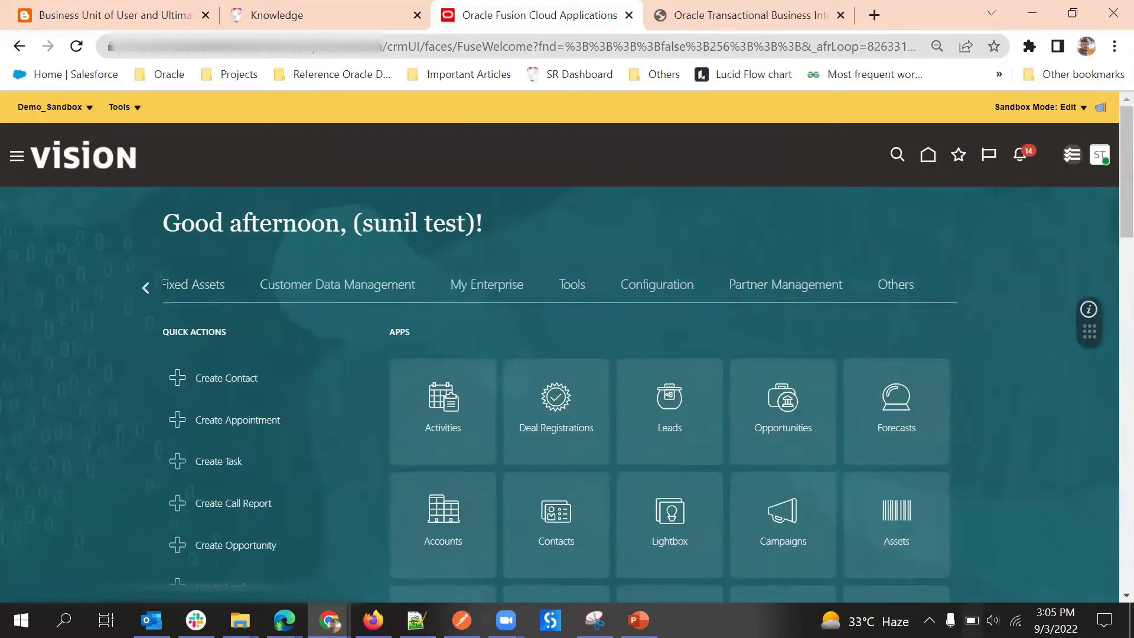
- In Notepad++, examine the line 4 Profile expression with ZCA_ALLOW_CLASSIC_INTERFACE and its or operator
{"action": "left_click", "coordinate": [416, 620]}
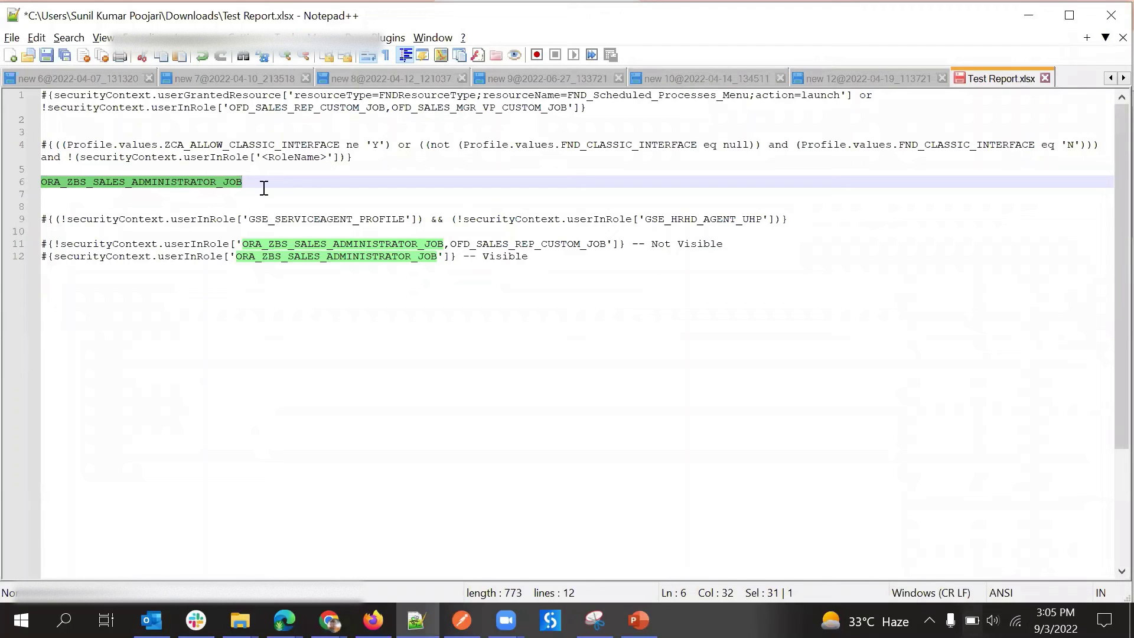
{"action": "left_click", "coordinate": [373, 161]}
{"action": "left_click_drag", "start_coordinate": [373, 161], "coordinate": [30, 145]}
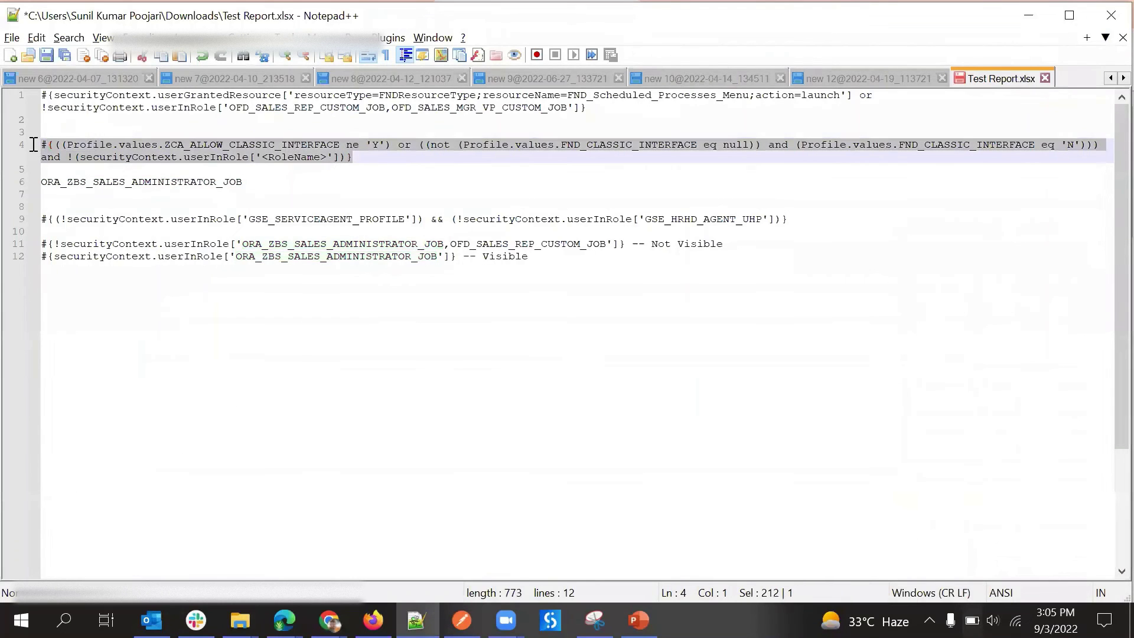
{"action": "double_click", "coordinate": [89, 145]}
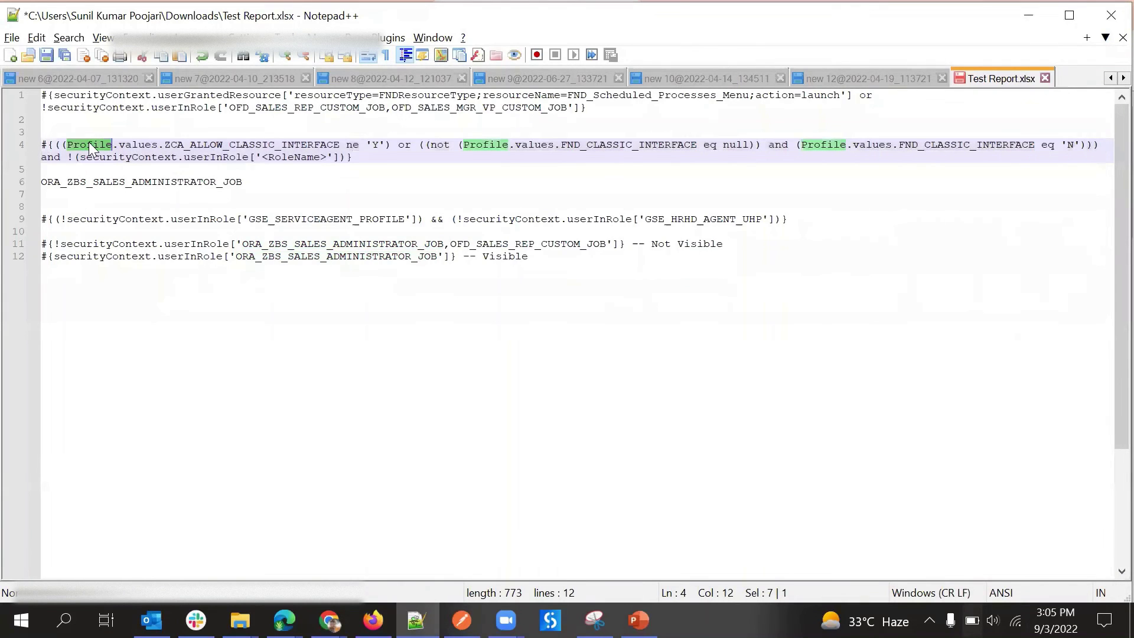
{"action": "double_click", "coordinate": [282, 144]}
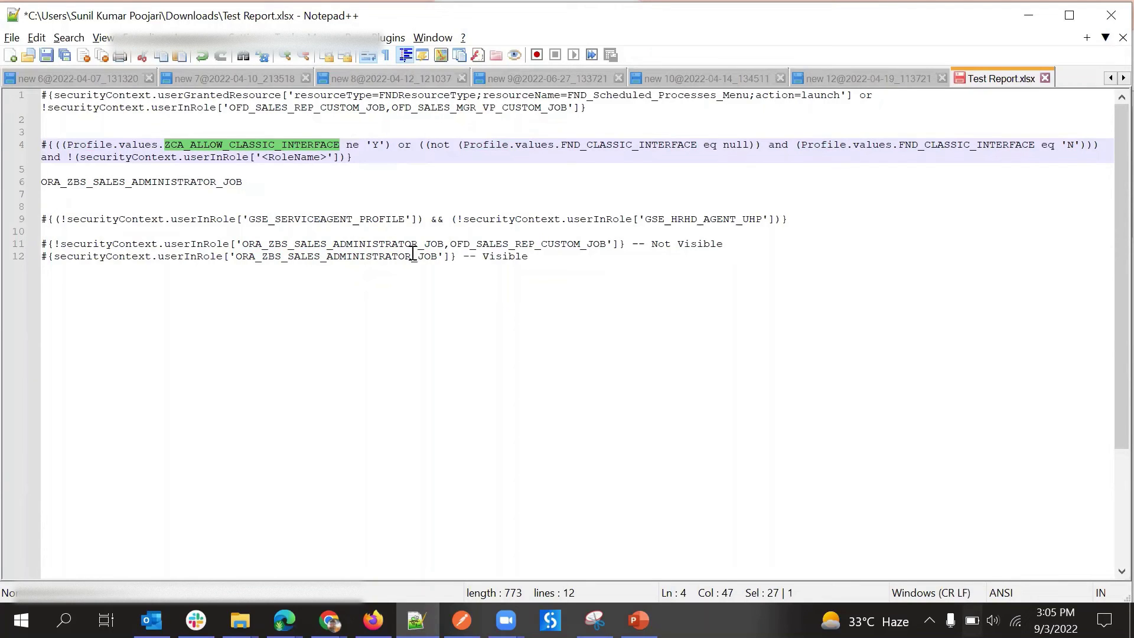
{"action": "double_click", "coordinate": [404, 145]}
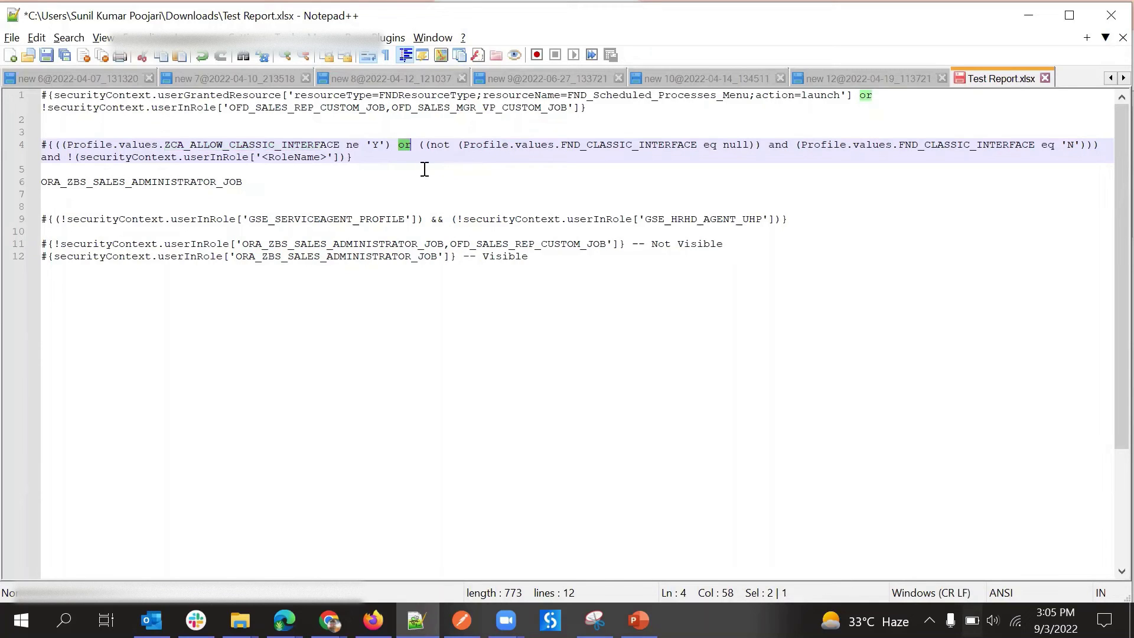
- On line 12, append 'and' followed by a second pasted userInRole check and a closing parenthesis
{"action": "left_click", "coordinate": [452, 260]}
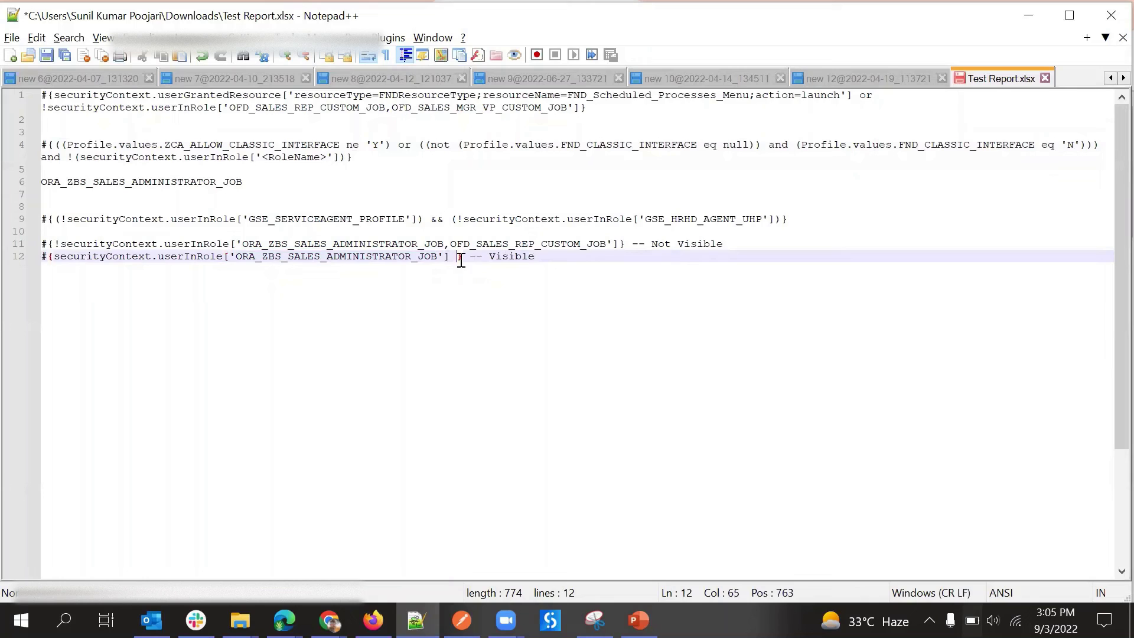
{"action": "type", "text": "and"}
{"action": "left_click_drag", "start_coordinate": [455, 258], "coordinate": [50, 258]}
{"action": "key", "text": "ctrl+c"}
{"action": "left_click", "coordinate": [484, 258]}
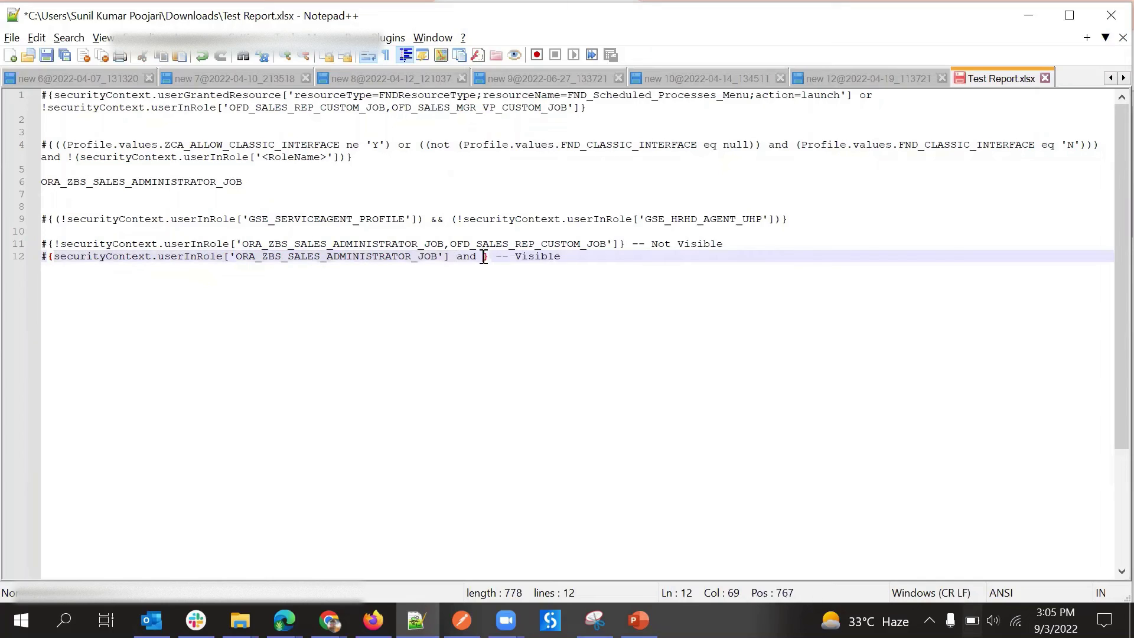
{"action": "key", "text": "ctrl+v"}
{"action": "left_click", "coordinate": [879, 258]}
{"action": "type", "text": ")"}
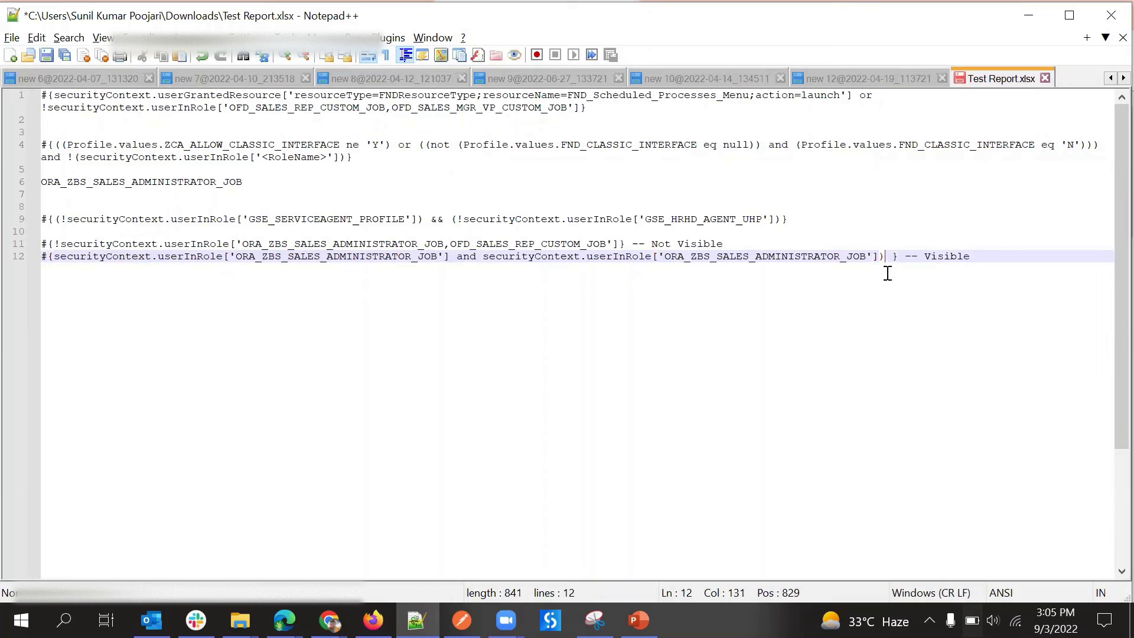
- Wrap the and-check in parentheses, then add 'or' and another ORA_ZBS_SALES_ADMINISTRATOR_JOB role check
{"action": "left_click", "coordinate": [53, 258]}
{"action": "type", "text": "("}
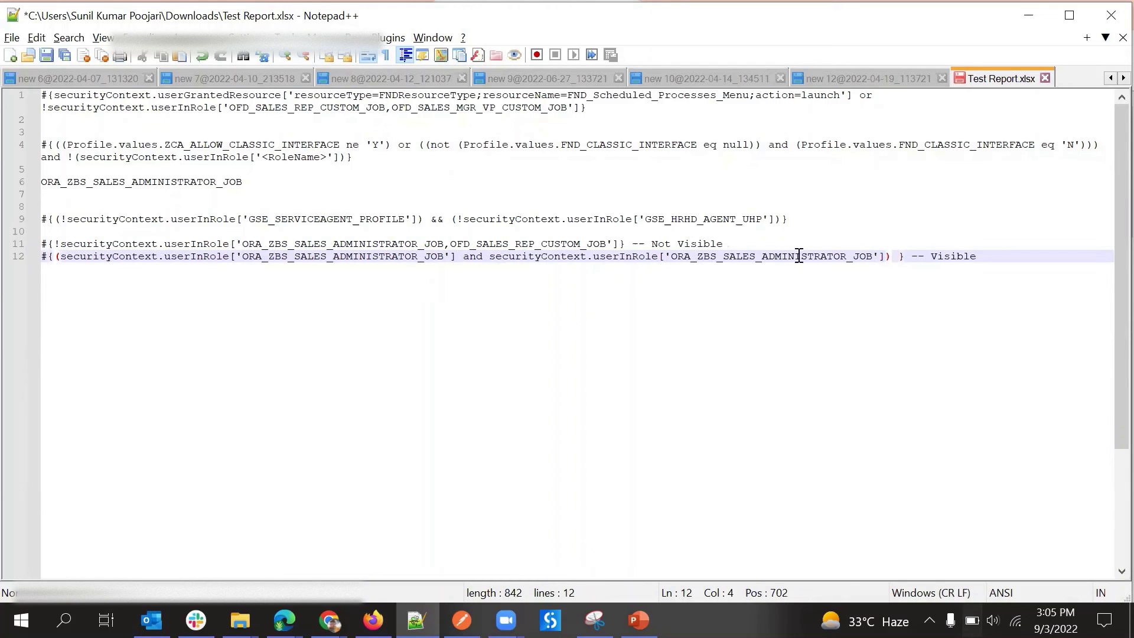
{"action": "left_click", "coordinate": [899, 256]}
{"action": "type", "text": "or"}
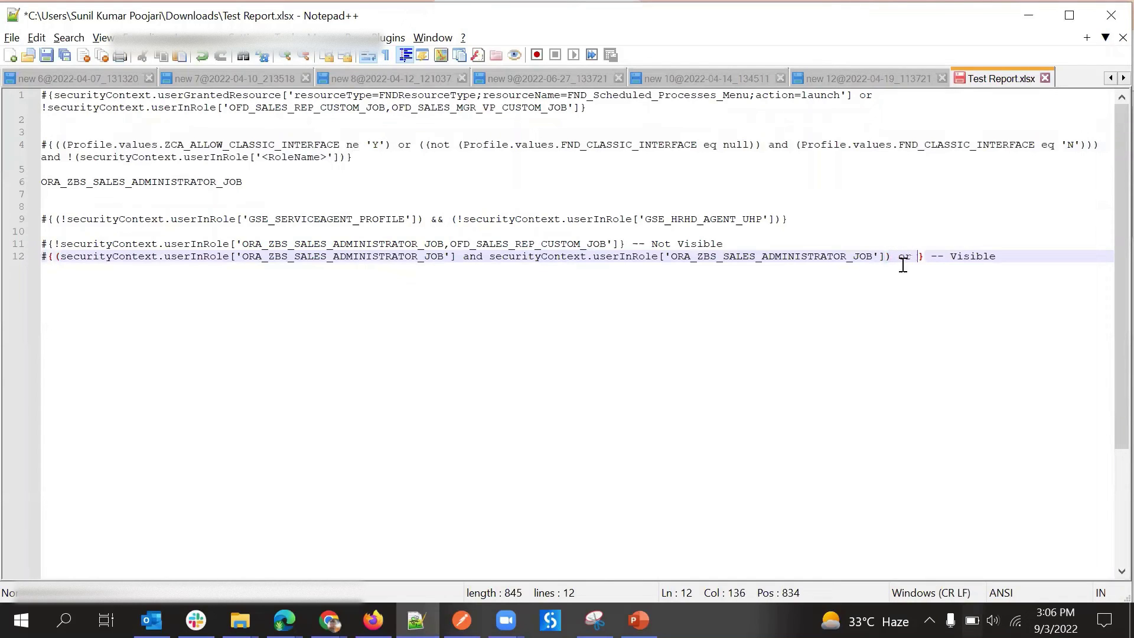
{"action": "left_click_drag", "start_coordinate": [465, 256], "coordinate": [54, 259]}
{"action": "key", "text": "ctrl+c"}
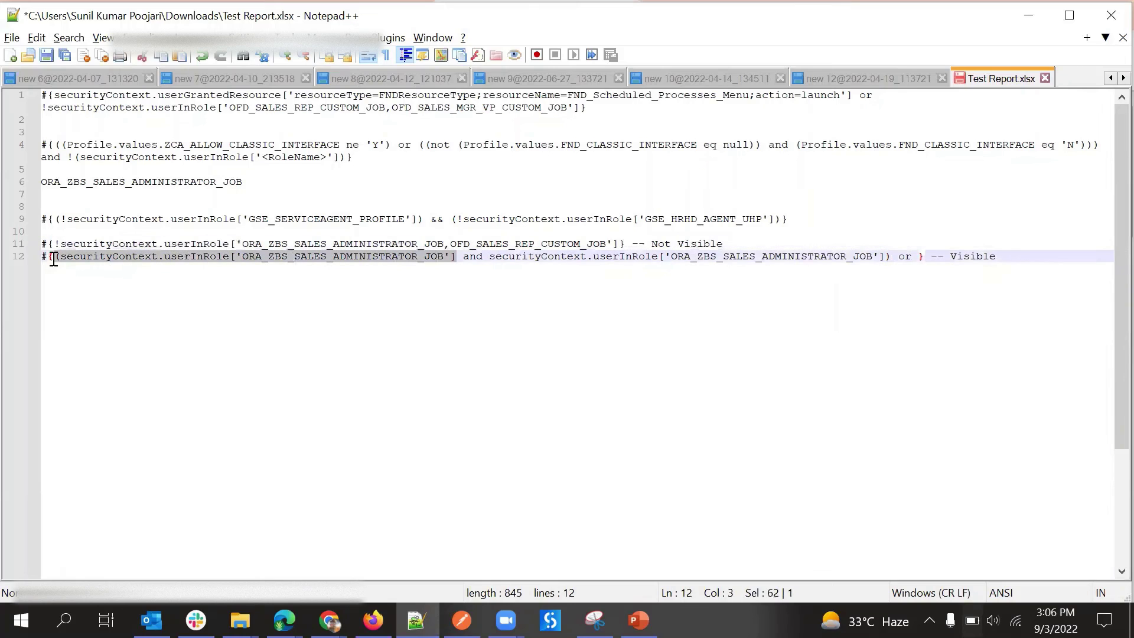
{"action": "left_click", "coordinate": [920, 258]}
{"action": "key", "text": "ctrl+v"}
{"action": "type", "text": ")"}
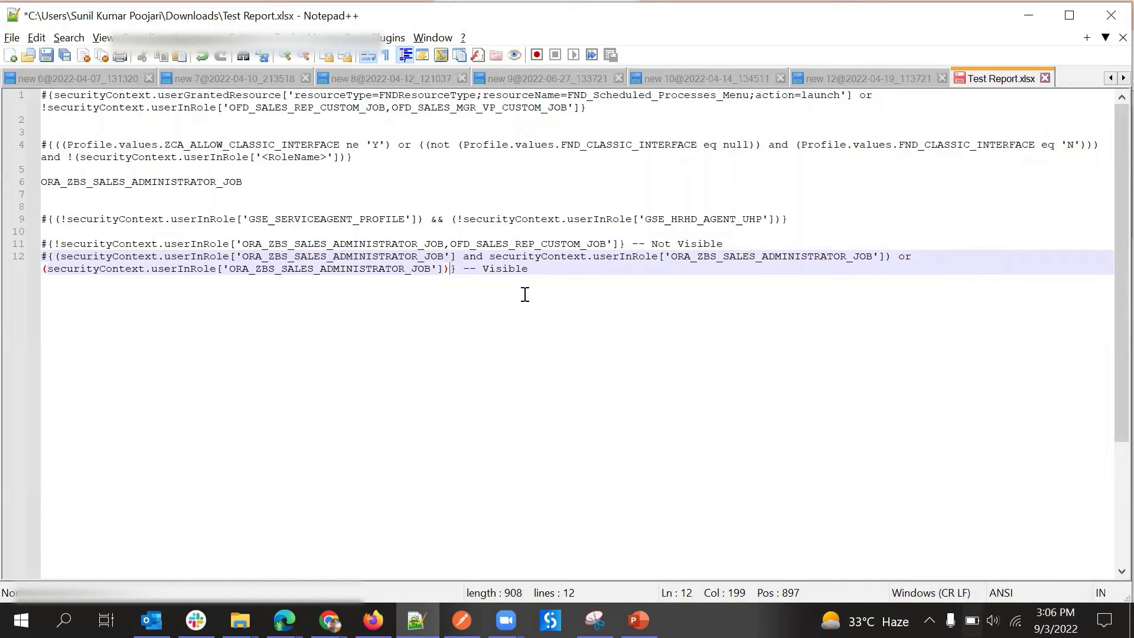
- Add blank lines after line 11 to separate the Not Visible and Visible lines
{"action": "left_click", "coordinate": [456, 271]}
{"action": "left_click", "coordinate": [736, 243]}
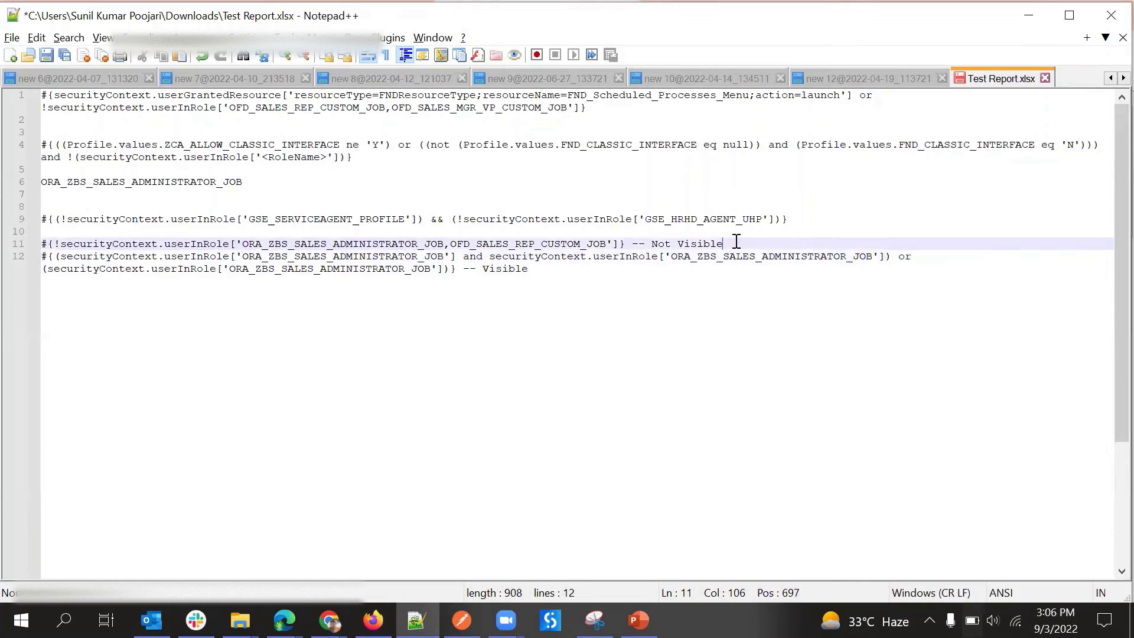
{"action": "key", "text": "Return"}
{"action": "key", "text": "Return"}
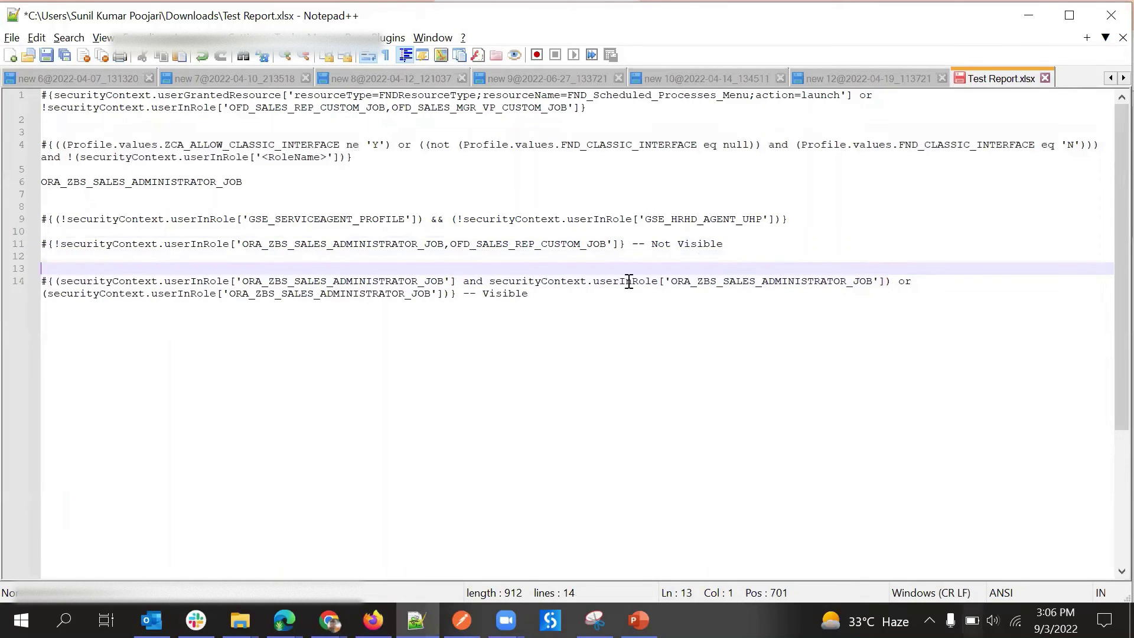